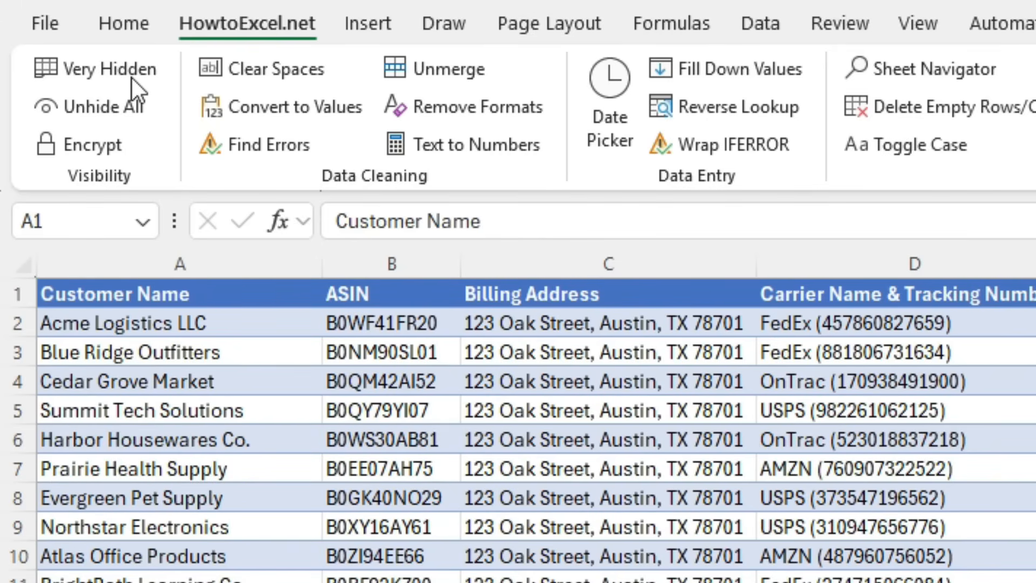
Make the Baby & Kids worksheet very hidden and check the sheet tabs' standard Unhide option.
click(132, 78)
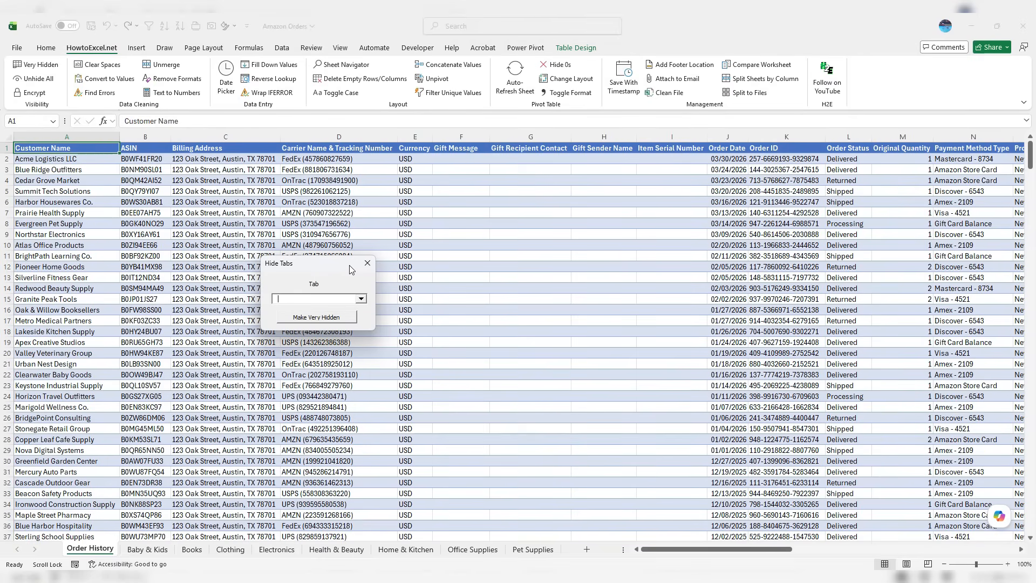
click(362, 299)
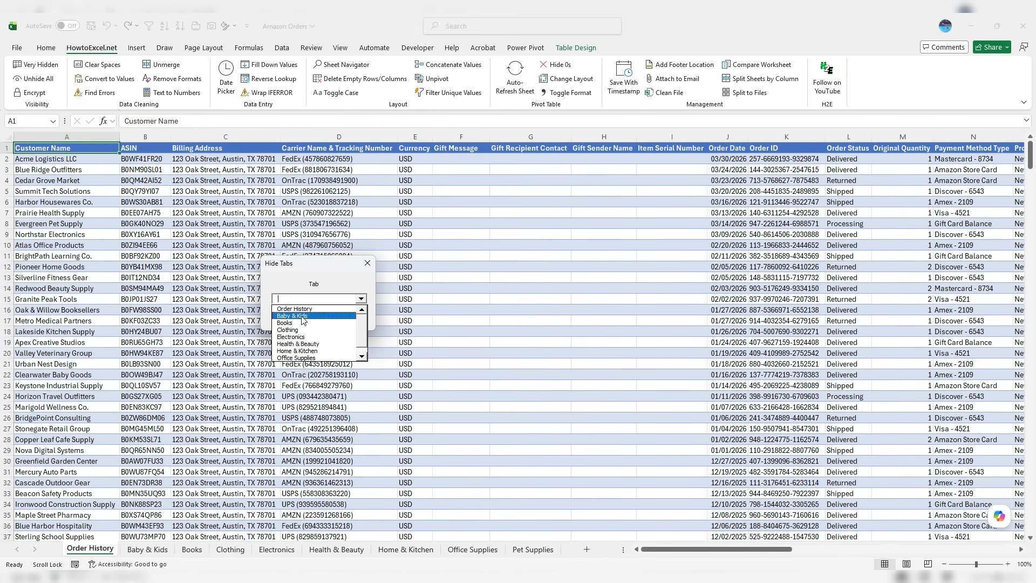
click(300, 310)
click(310, 320)
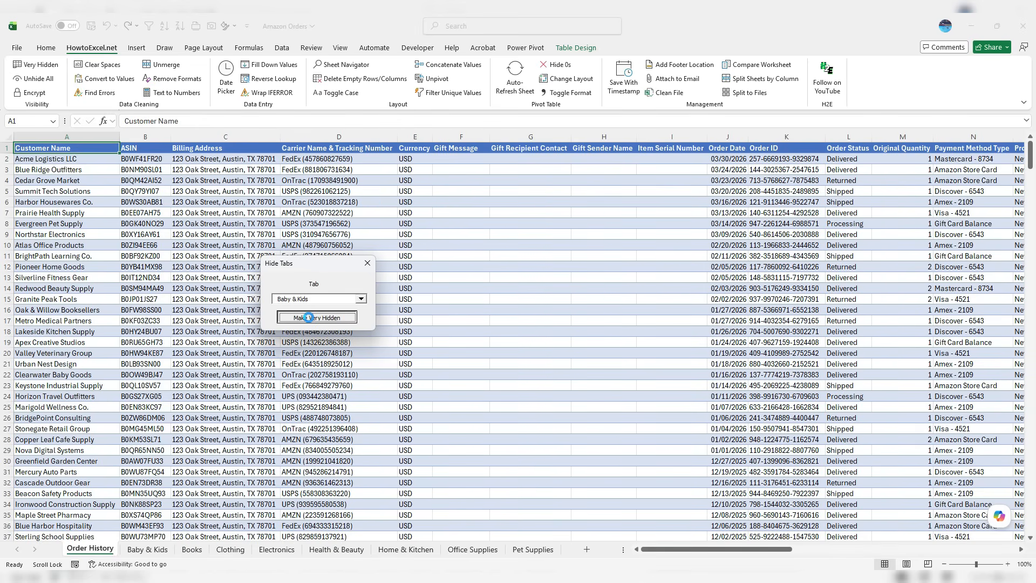
click(531, 330)
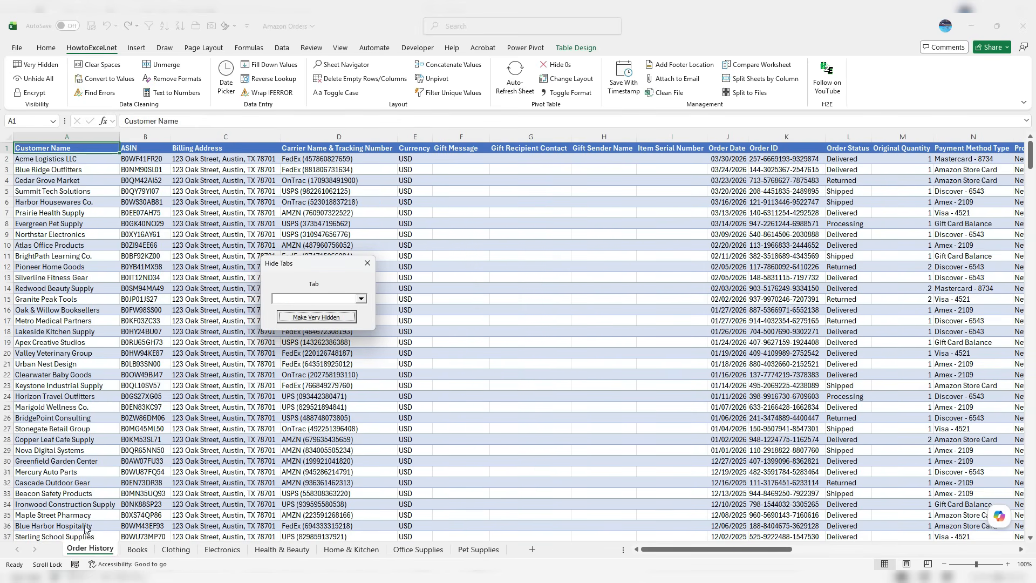
click(368, 263)
right_click(109, 549)
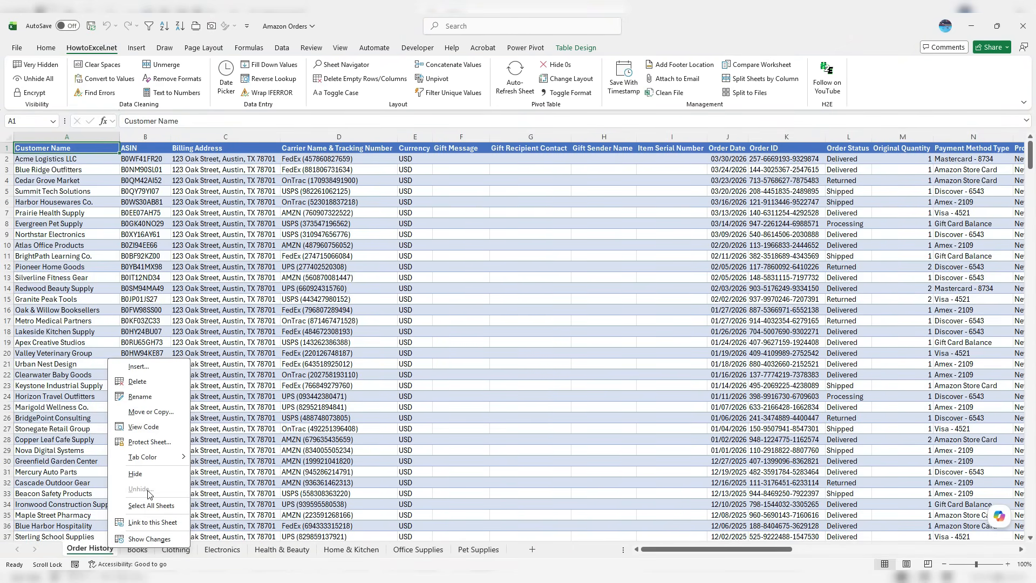
Unhide the very hidden Baby & Kids worksheet and close the Hide Tabs dialog.
click(39, 66)
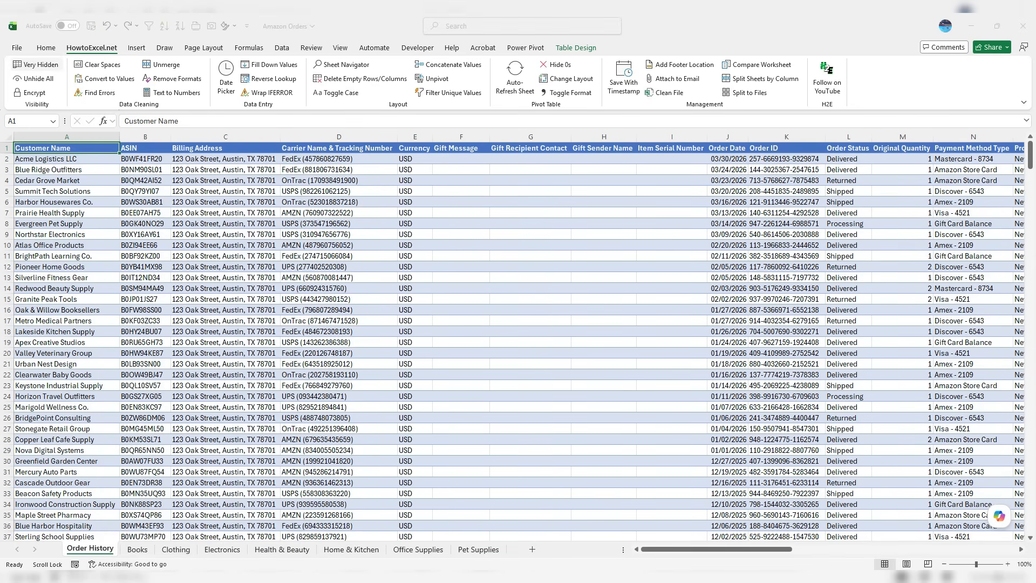
click(227, 282)
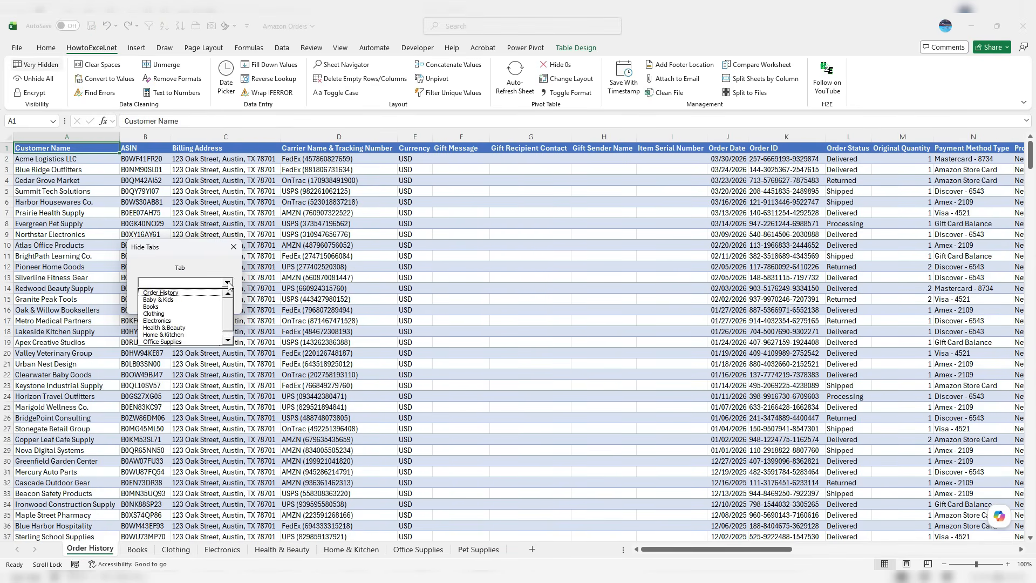
click(167, 300)
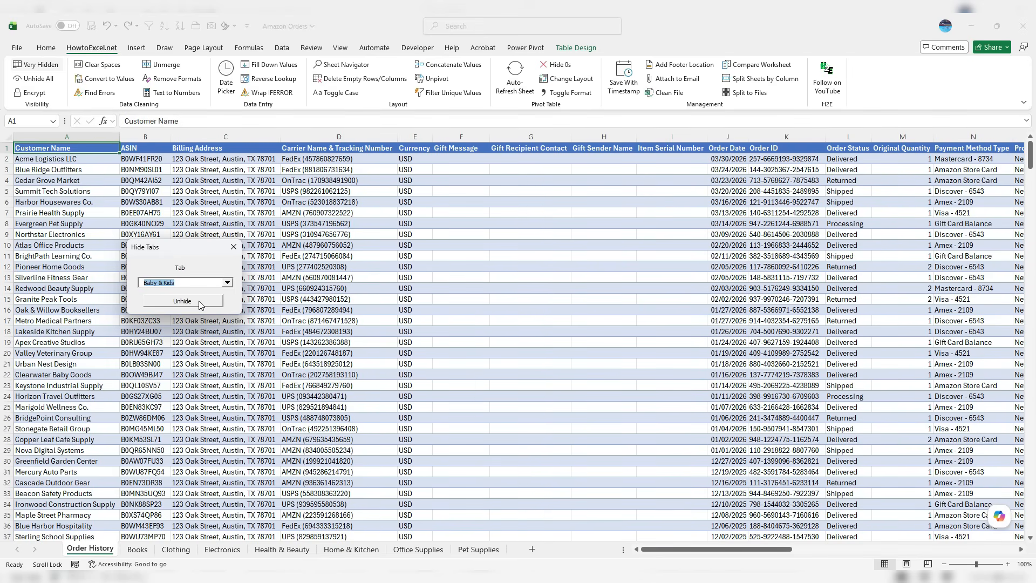
click(199, 303)
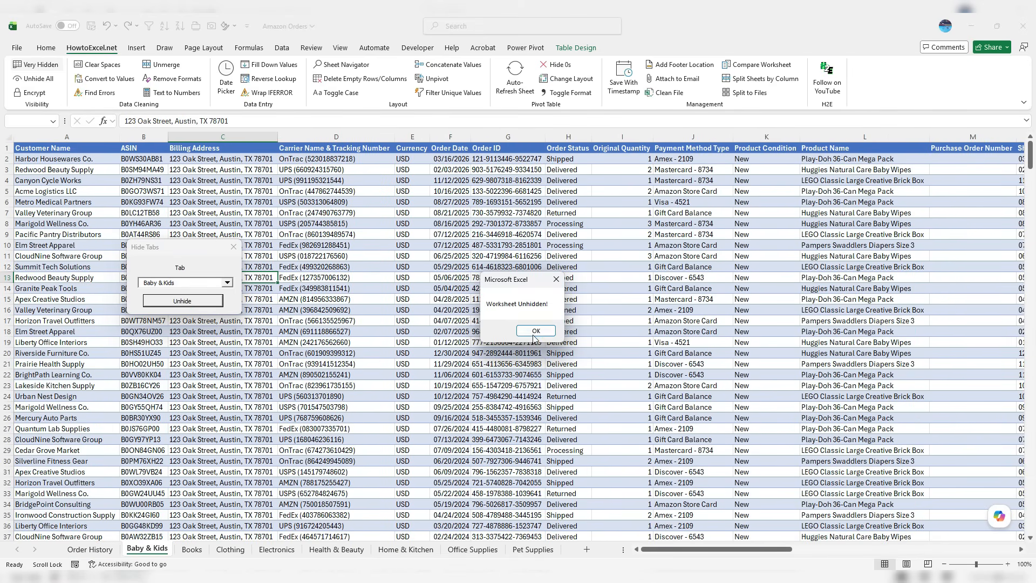
click(533, 337)
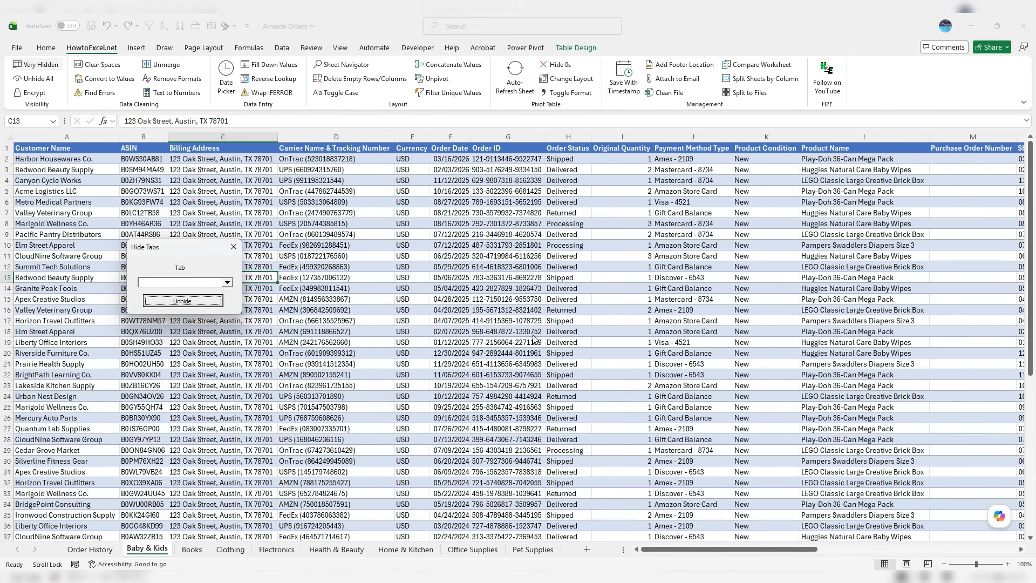
click(234, 246)
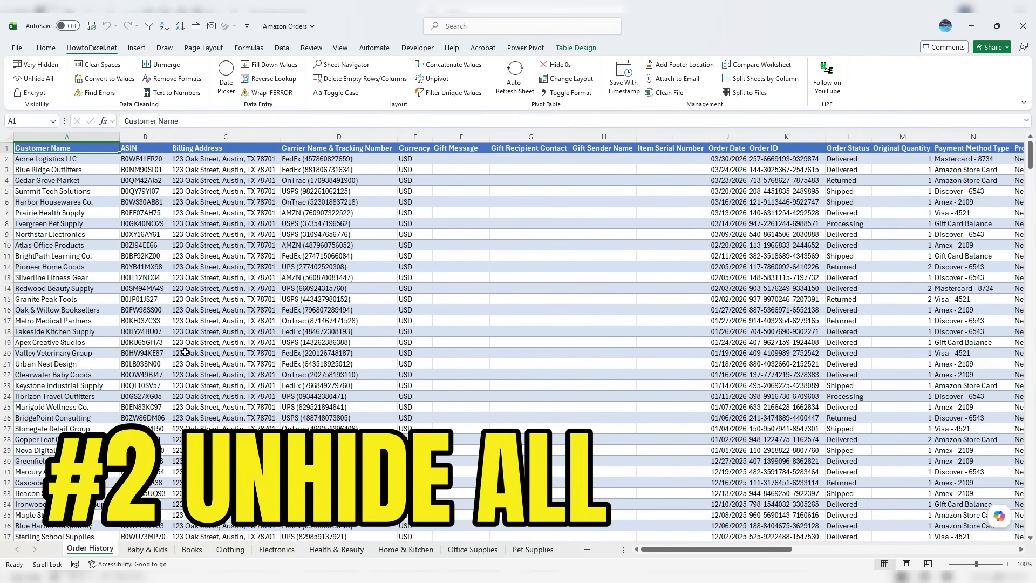
Hide columns E through I, Currency to Item Serial Number, on the Order History sheet.
drag(415, 136, 668, 157)
right_click(632, 232)
click(689, 419)
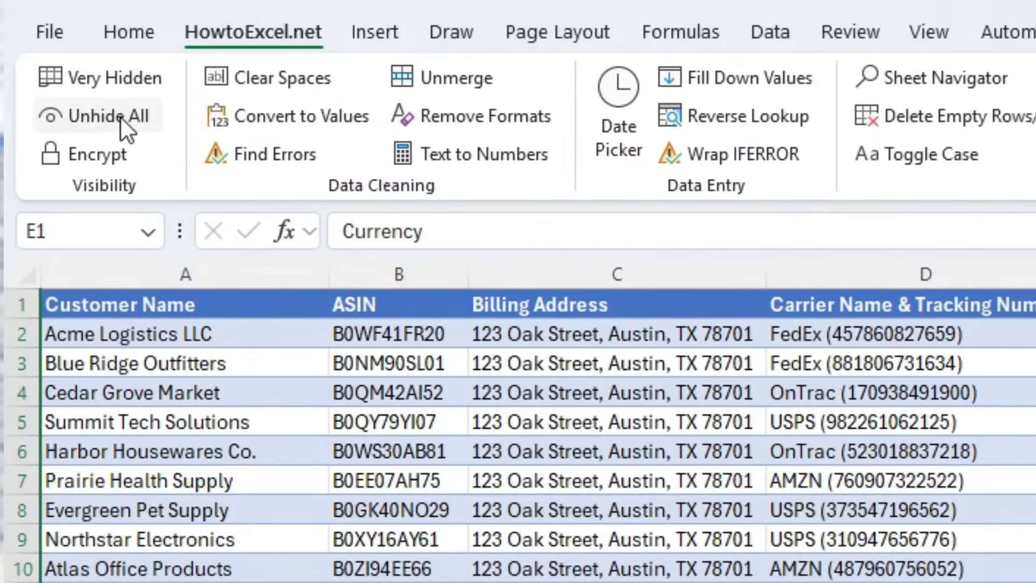
Hide all the category worksheets from Baby & Kids through Pet Supplies as one group.
click(112, 112)
click(148, 549)
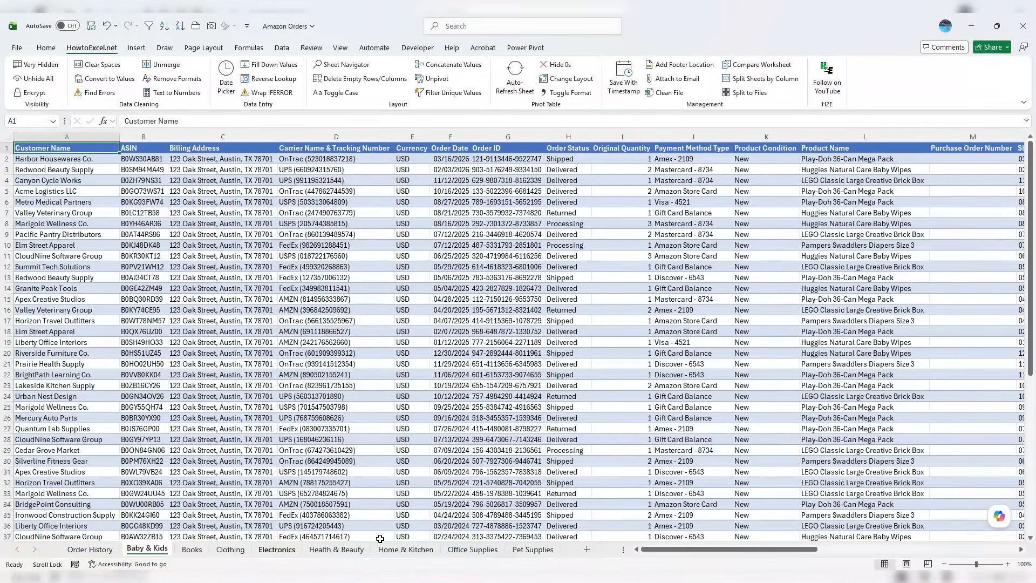
shift+click(532, 550)
right_click(533, 550)
click(550, 492)
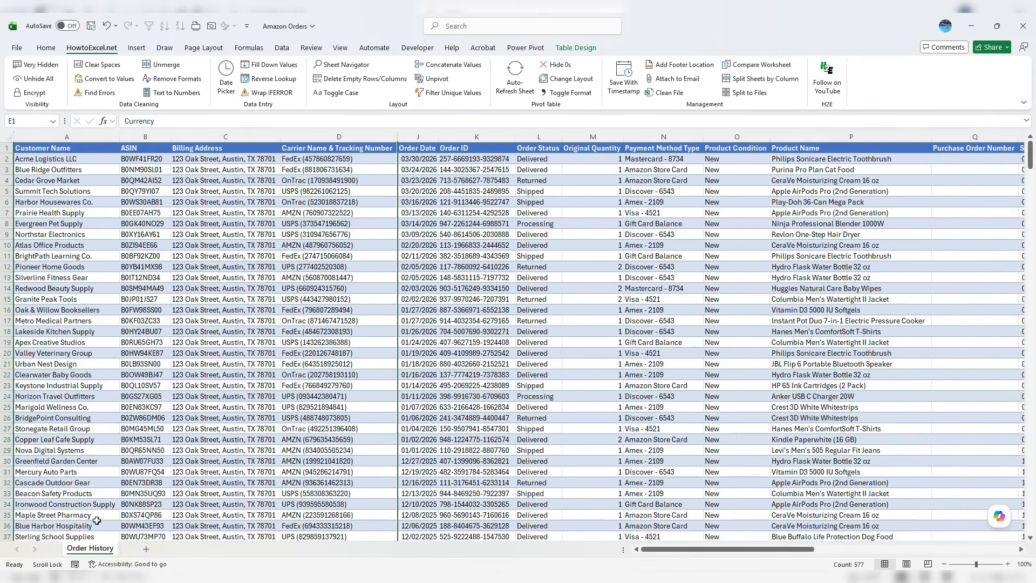
Unhide all hidden sheets, rows and columns in the workbook at once.
click(41, 78)
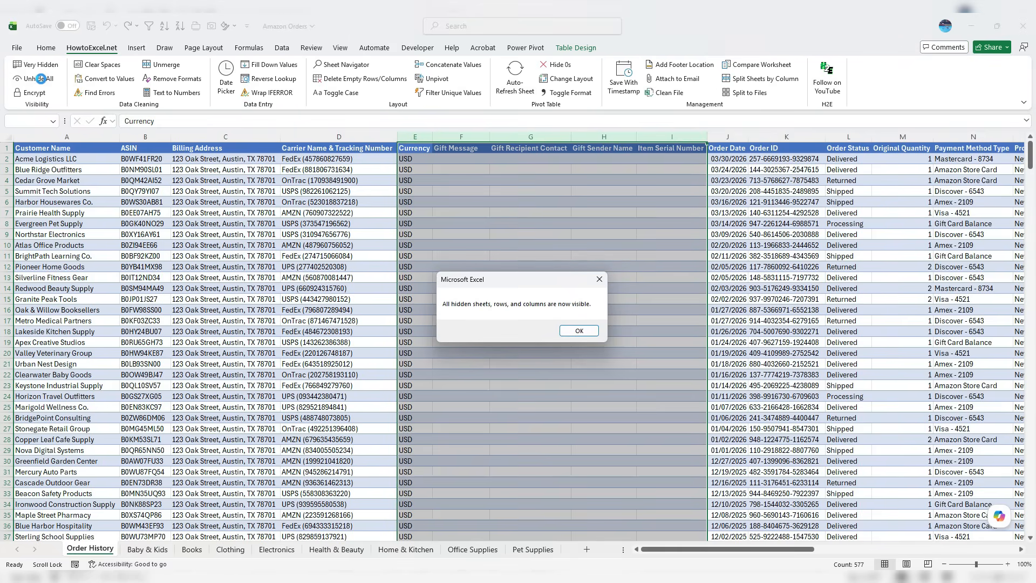
click(591, 331)
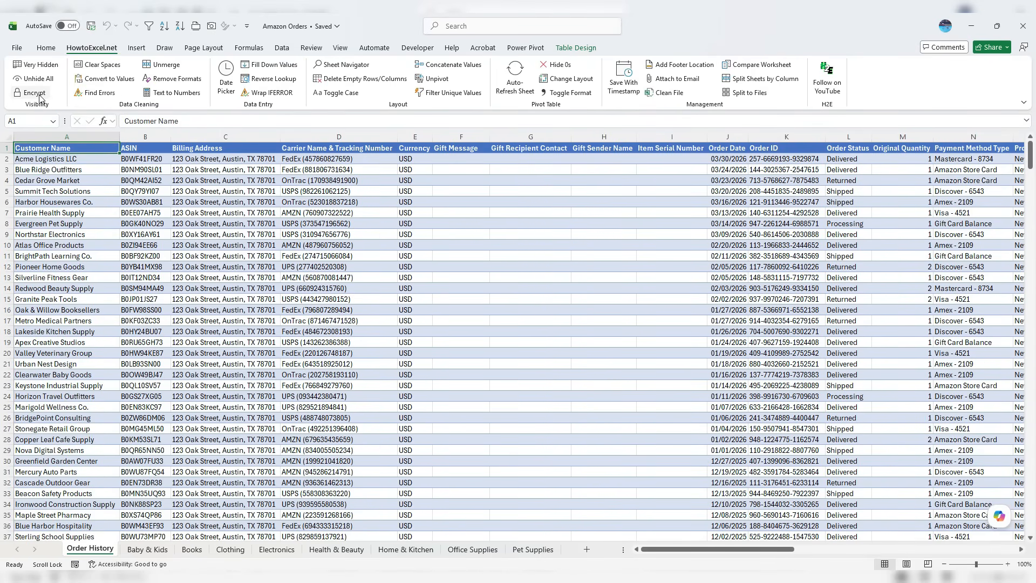
Encrypt all the customer names in column A of the Order History sheet, from A2 down, and dismiss the mapping reminder.
click(66, 159)
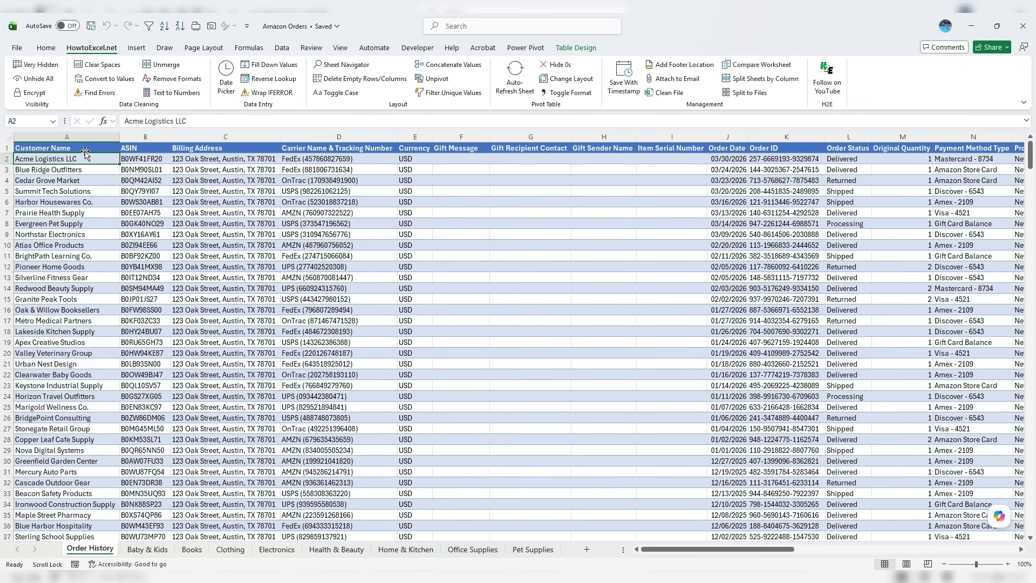
key(ctrl+shift+Down)
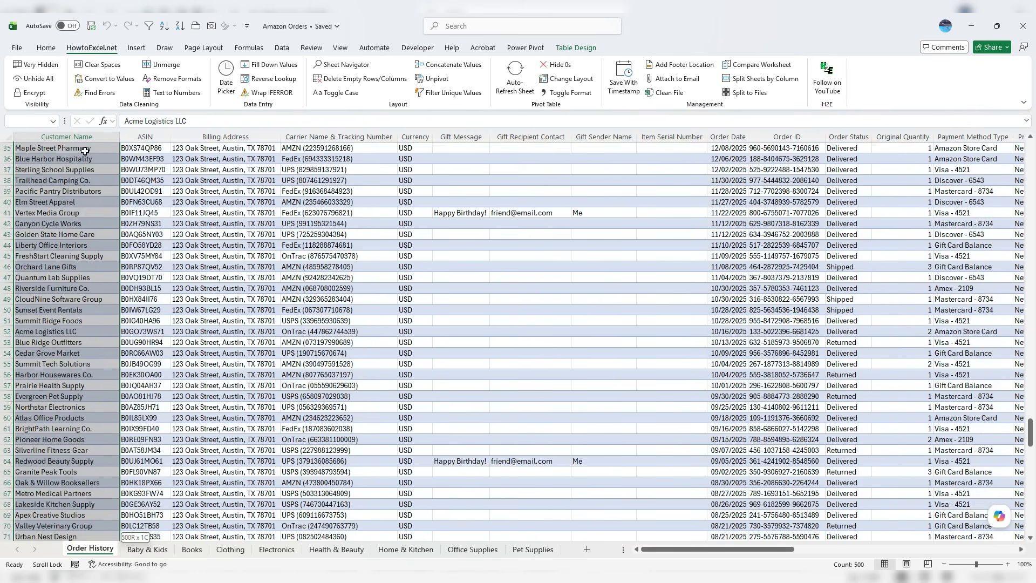
click(30, 92)
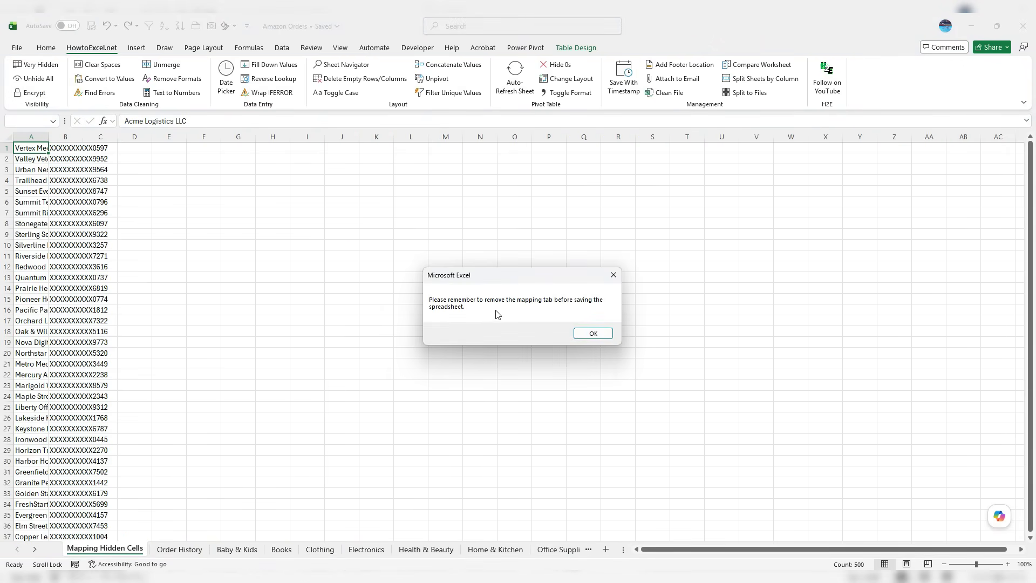
click(594, 333)
Widen column A of the Mapping Hidden Cells sheet to compare the original names with the codes in column B.
drag(49, 136, 79, 137)
click(130, 136)
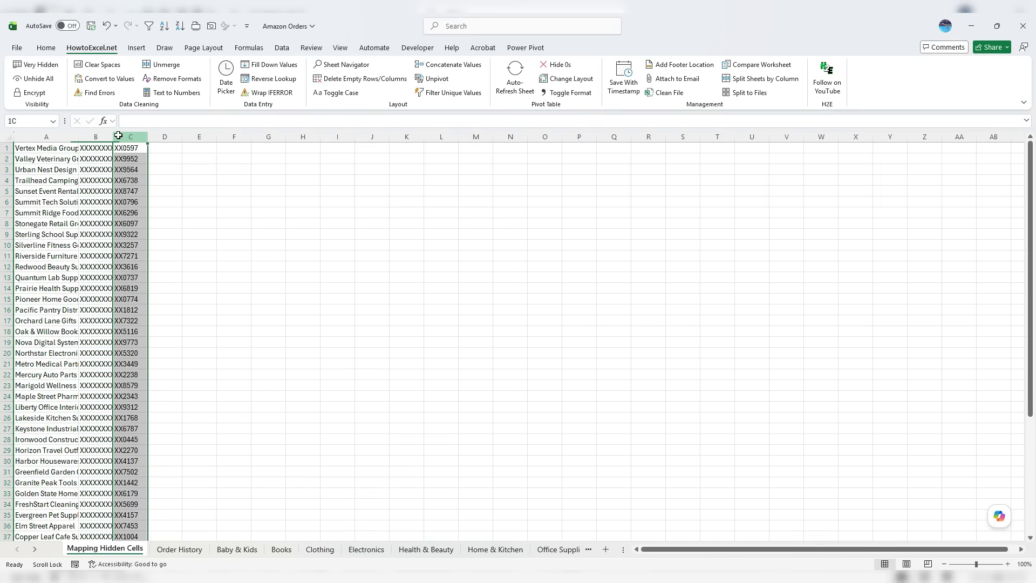
click(60, 146)
click(92, 137)
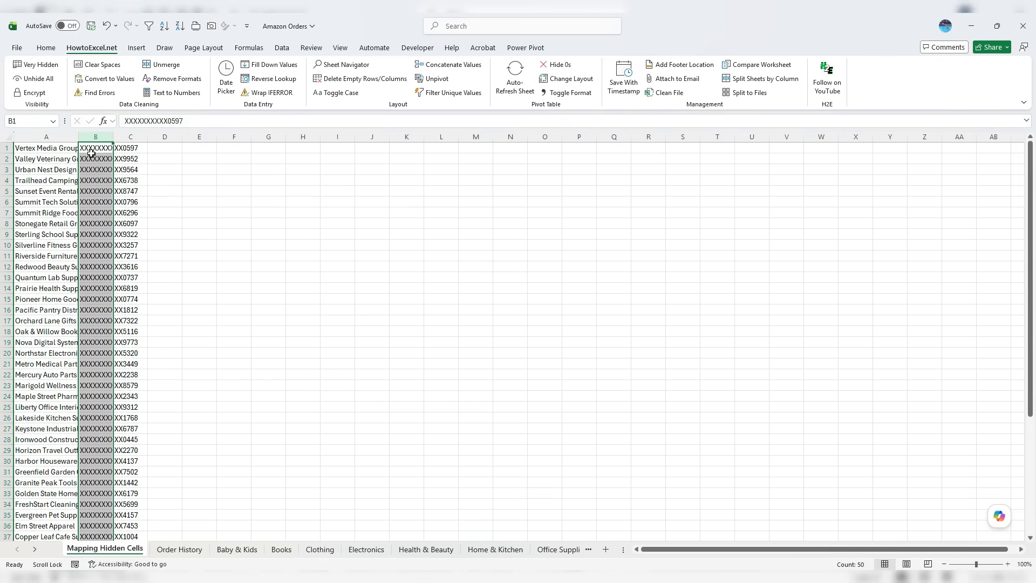
Copy the masked code in B1 of the mapping sheet, find it on the Order History sheet, and compare both sheets.
click(94, 149)
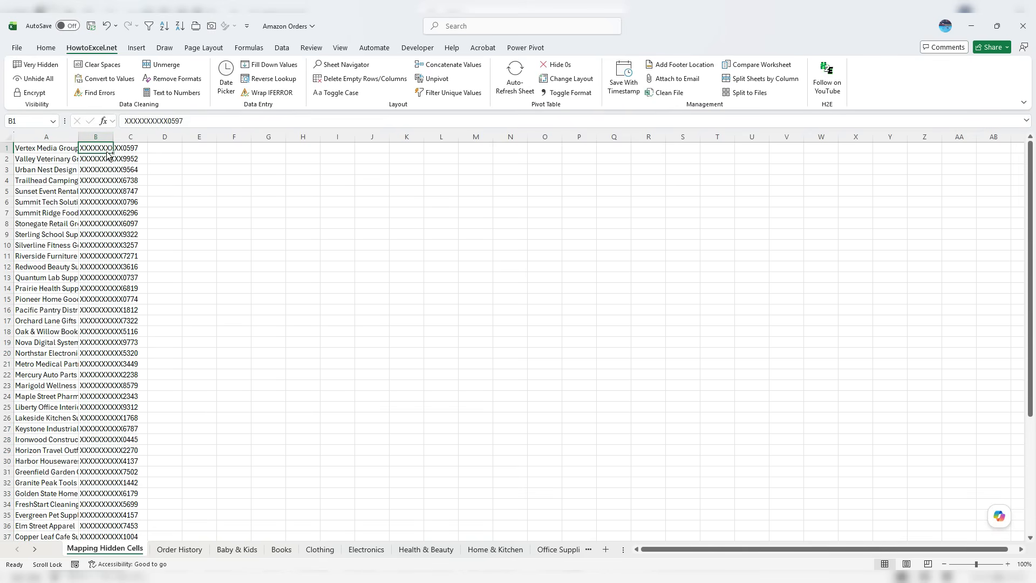
key(ctrl+c)
click(179, 549)
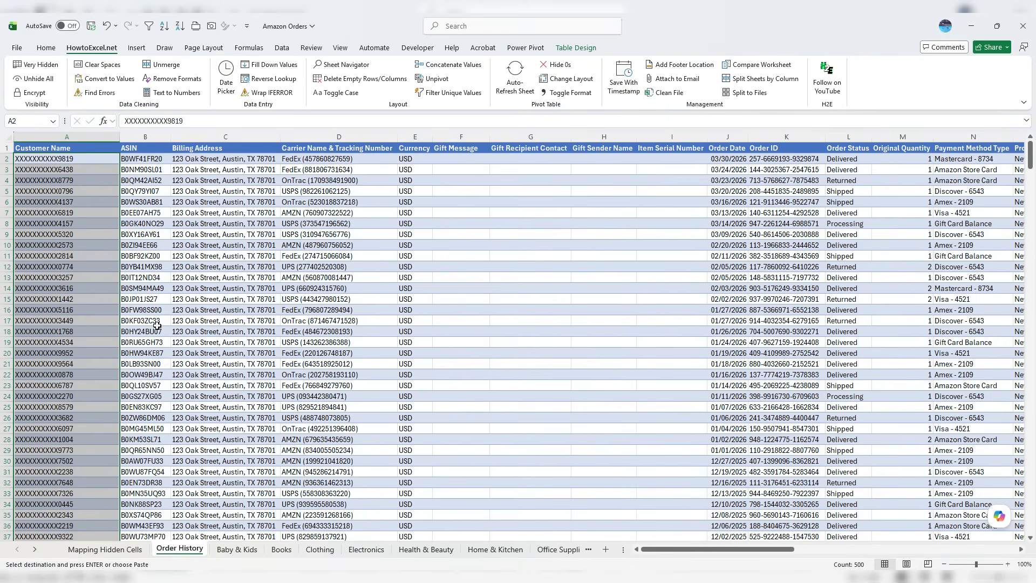
click(154, 289)
key(ctrl+f)
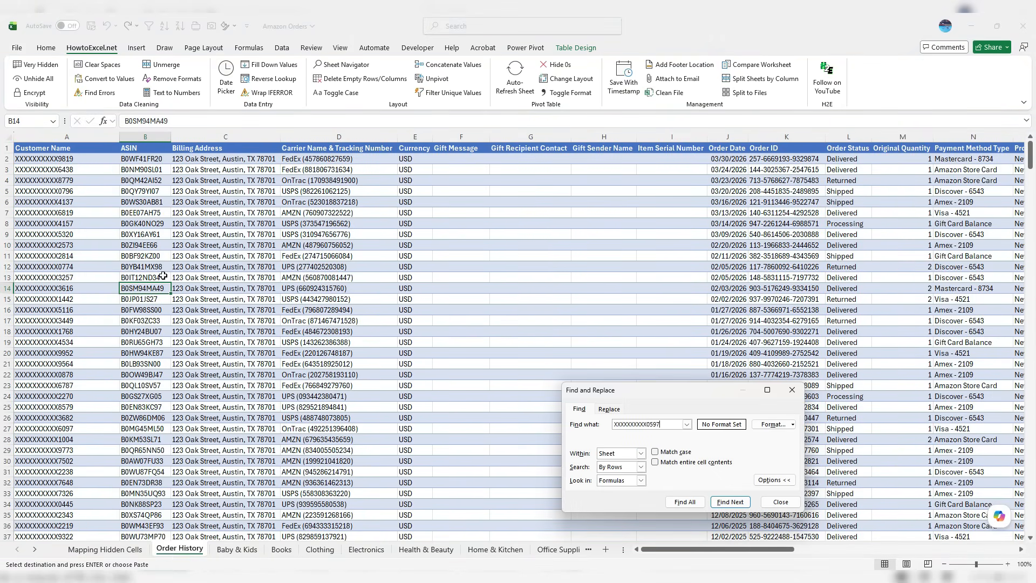
key(Return)
key(Escape)
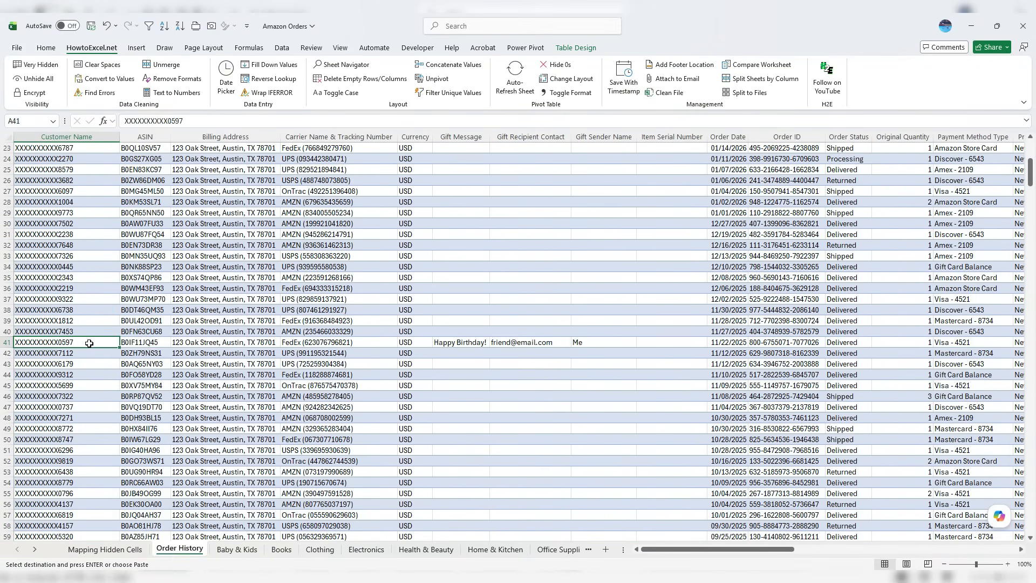
click(105, 549)
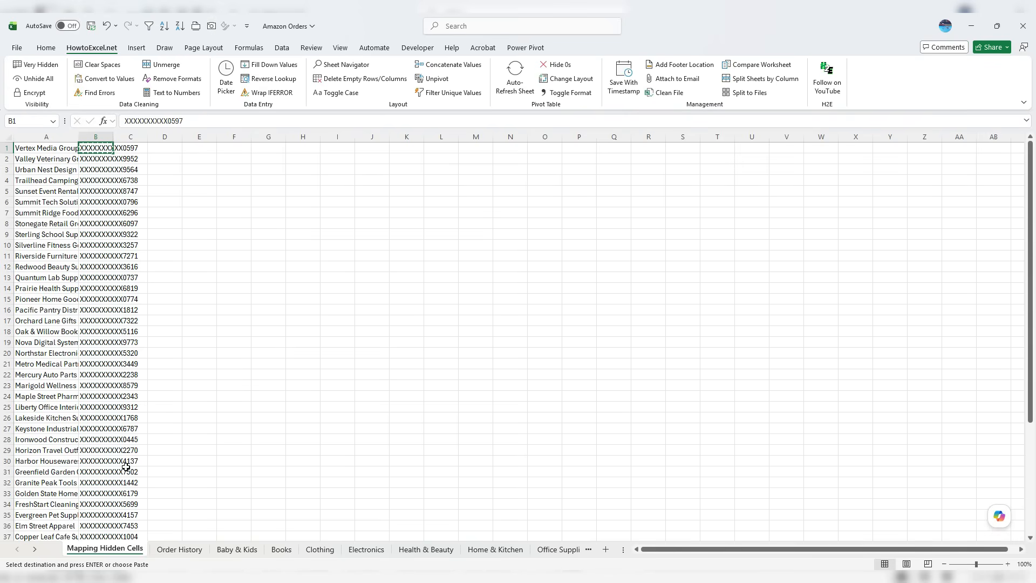
click(167, 550)
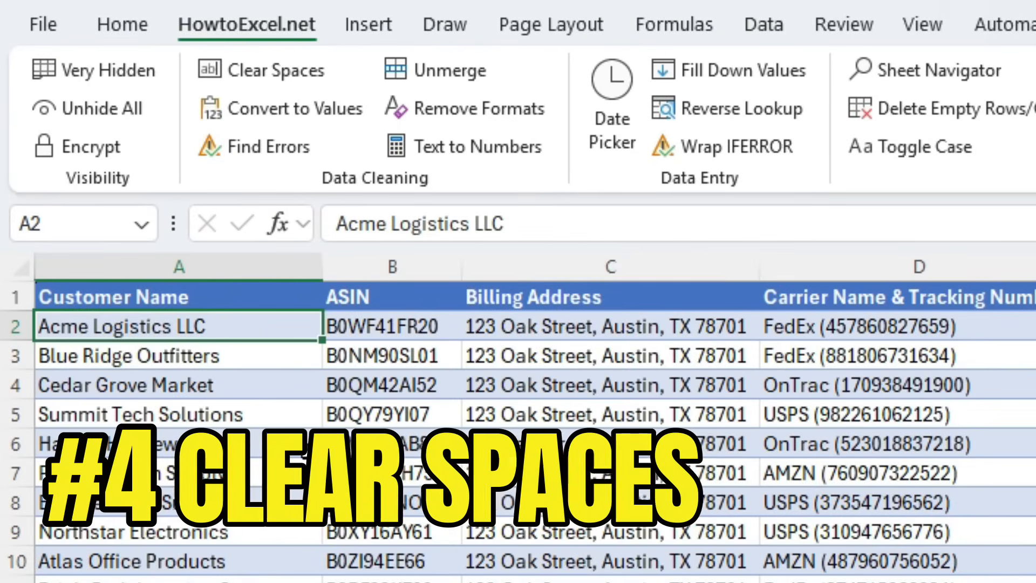
Examine the customer names in A2 to A4 for trailing spaces in the formula bar.
click(598, 216)
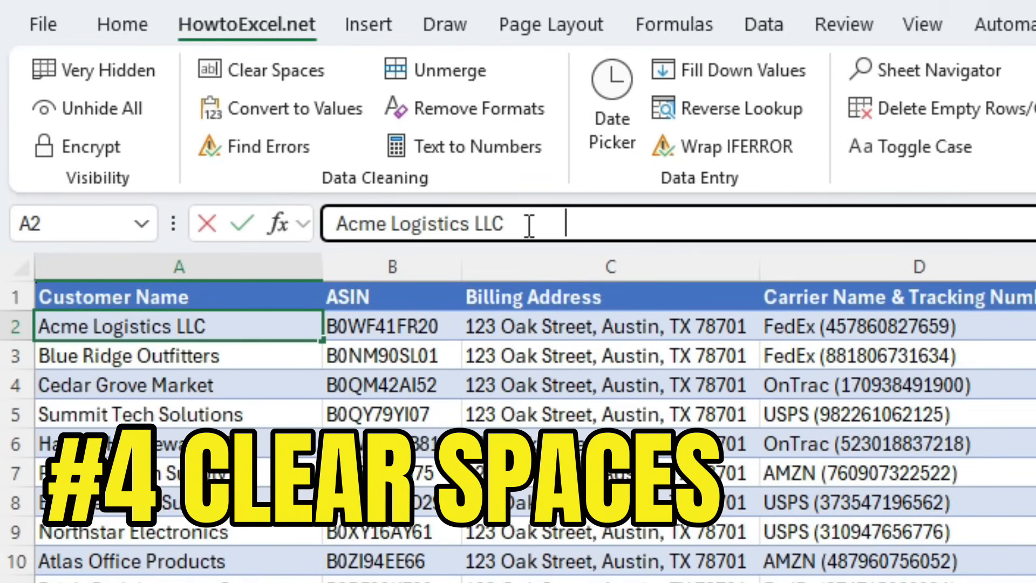
click(258, 352)
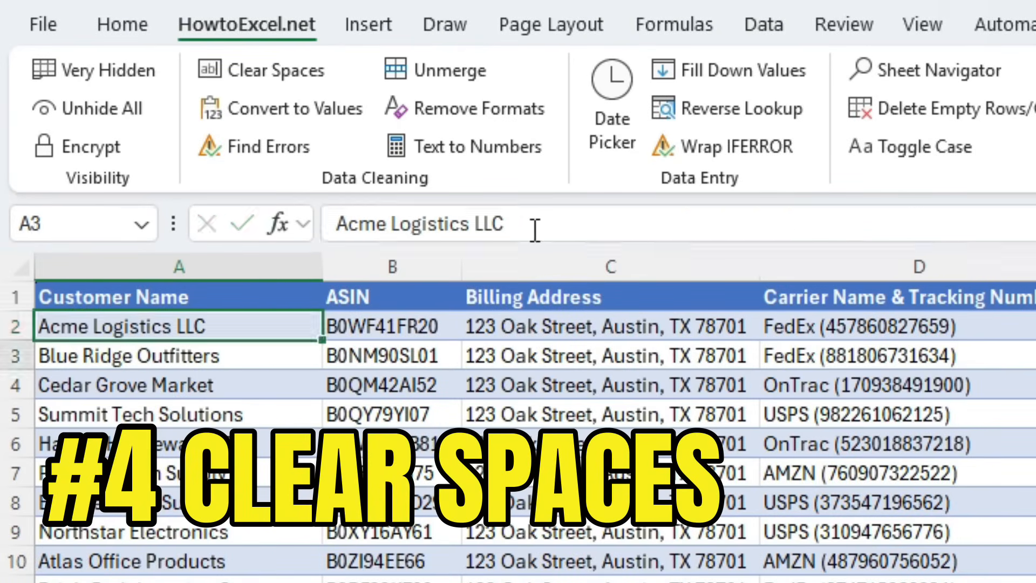
click(648, 224)
click(254, 385)
click(650, 218)
click(254, 413)
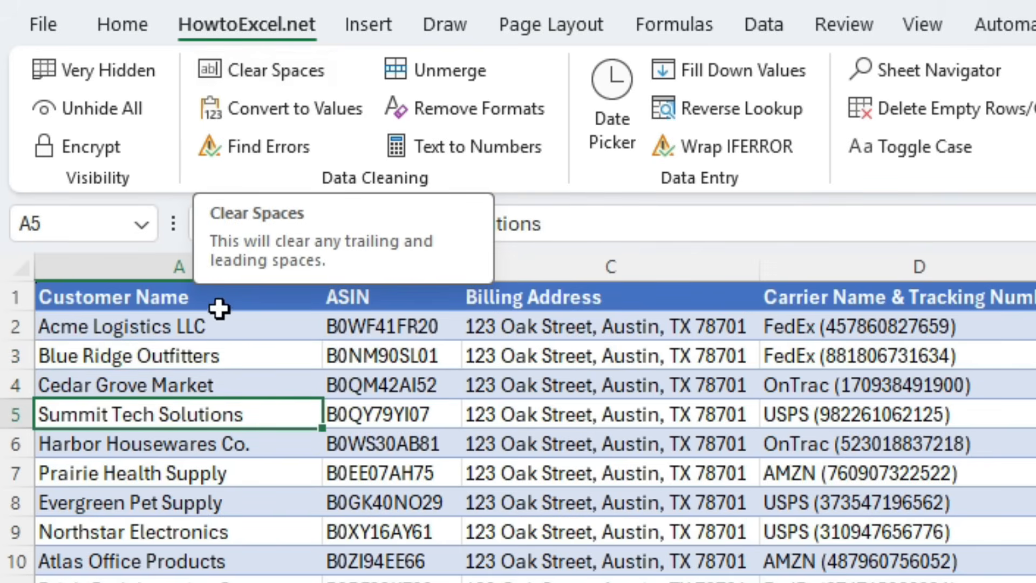
Clear the leading and trailing spaces from the customer names in A2:A4 and check the cleaned cells.
click(223, 330)
drag(232, 345, 243, 373)
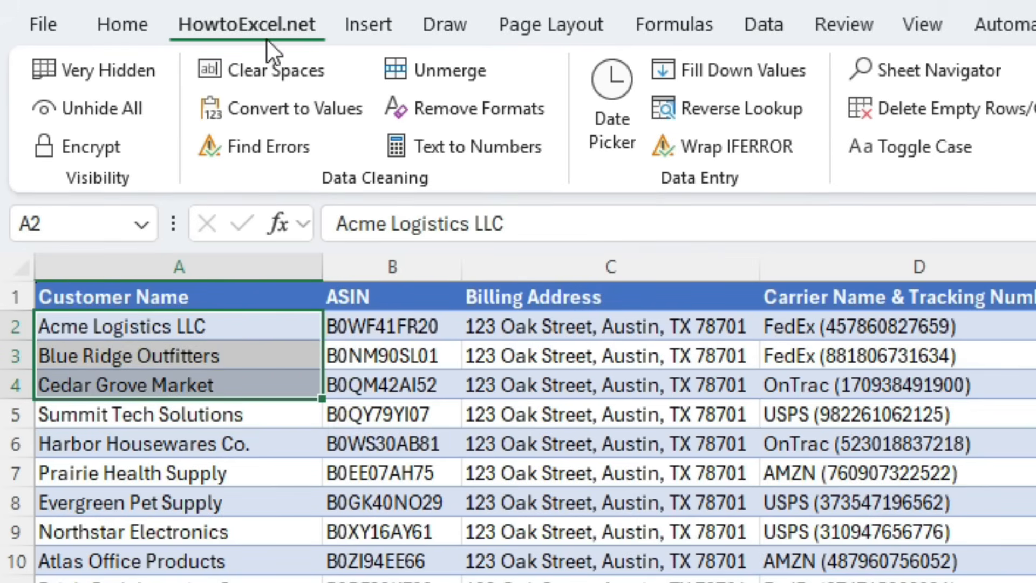
click(236, 319)
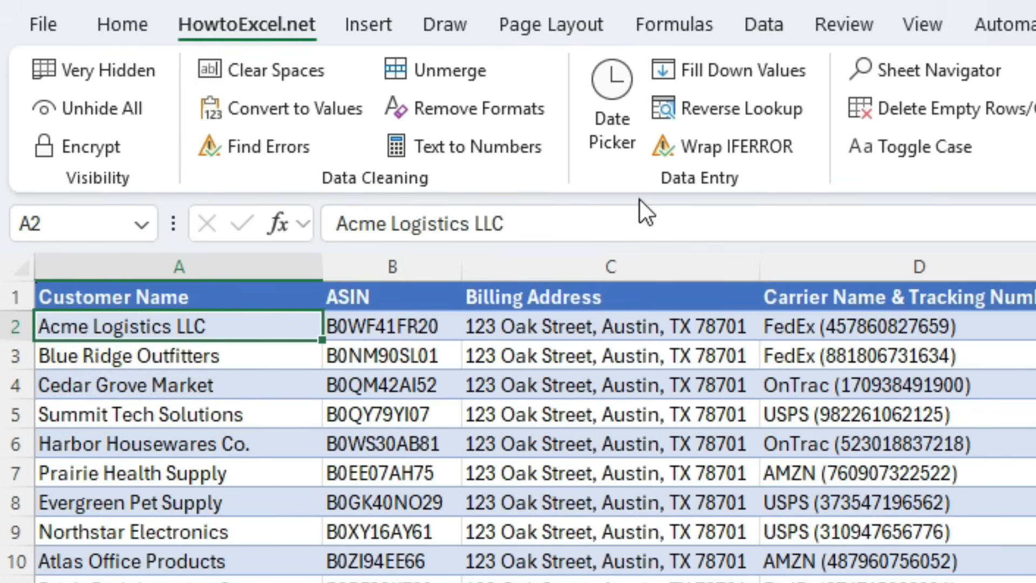
key(Down)
key(Down)
key(Down)
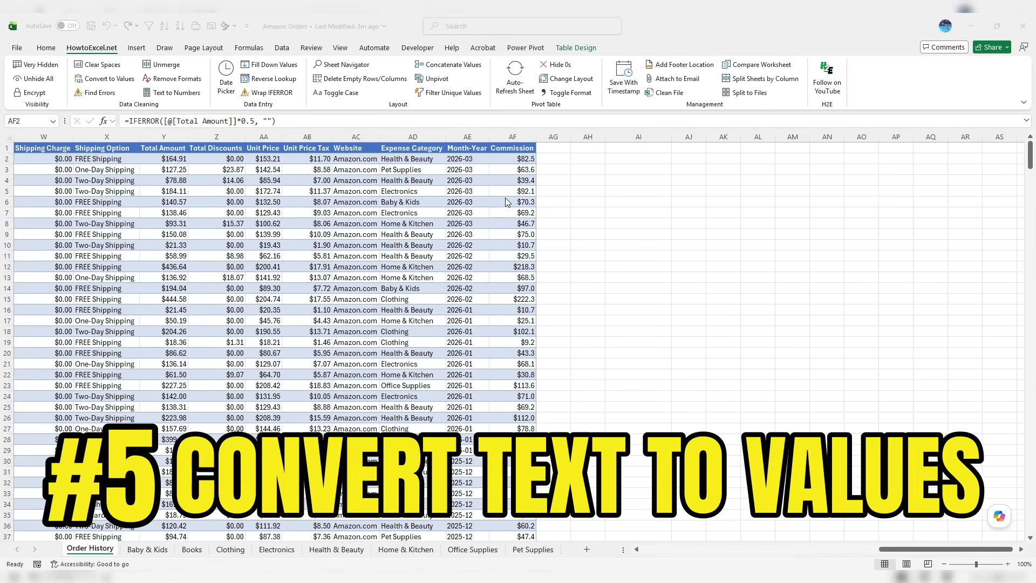
Inspect the Commission formulas, convert AF2:AF12 to static values, and check the result in AF3.
click(516, 157)
click(517, 180)
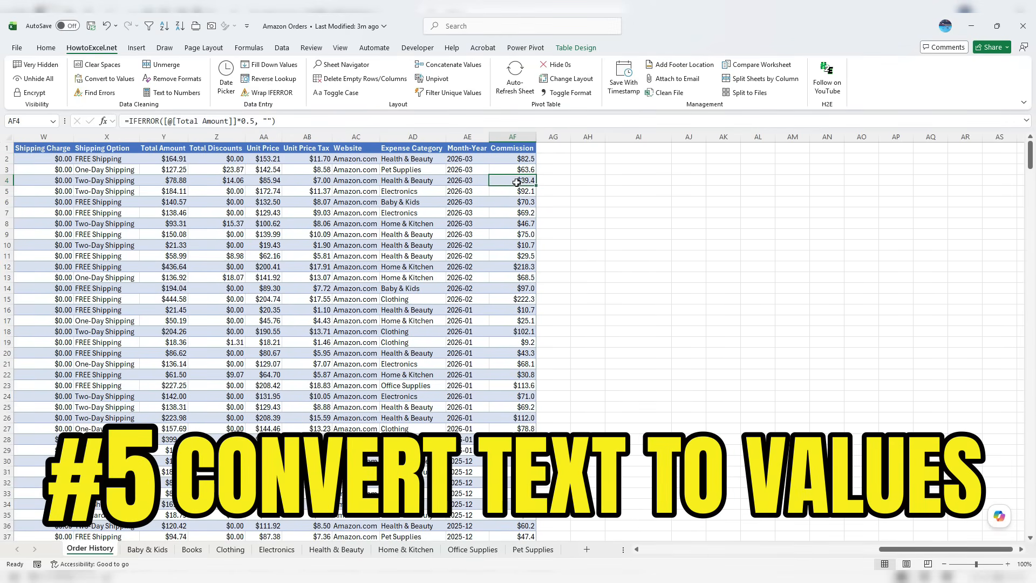
click(521, 210)
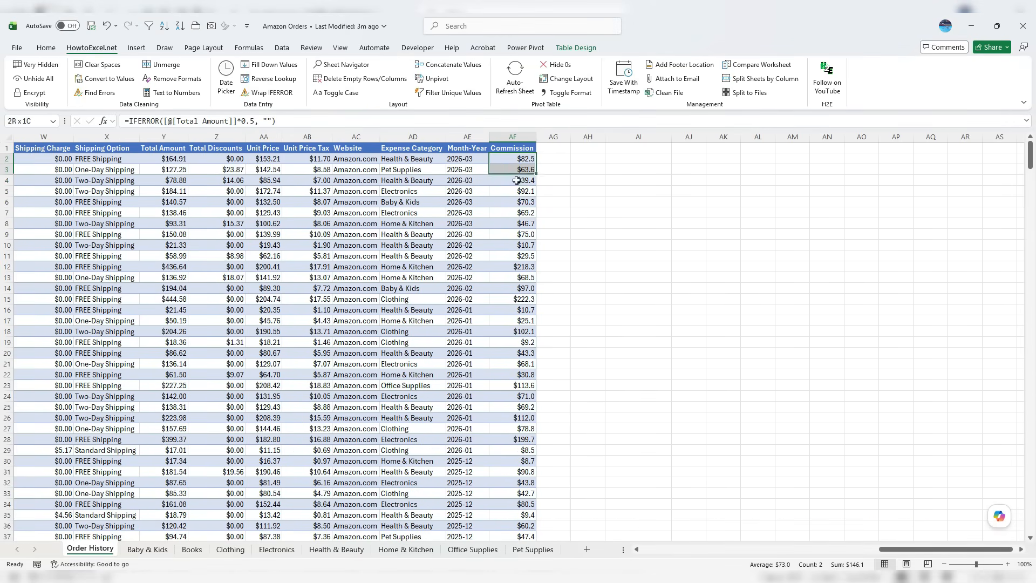
drag(518, 158, 507, 263)
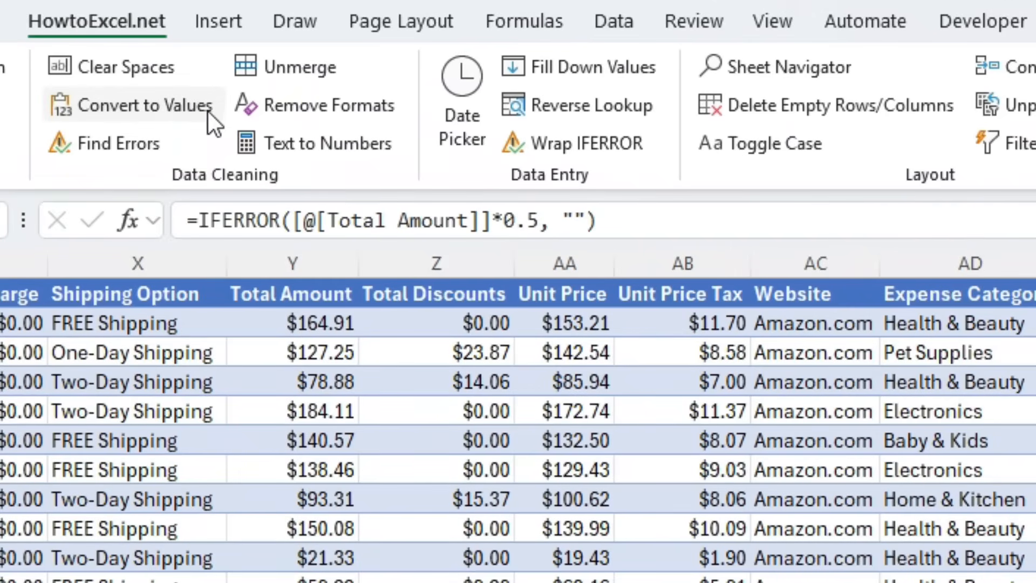
click(109, 109)
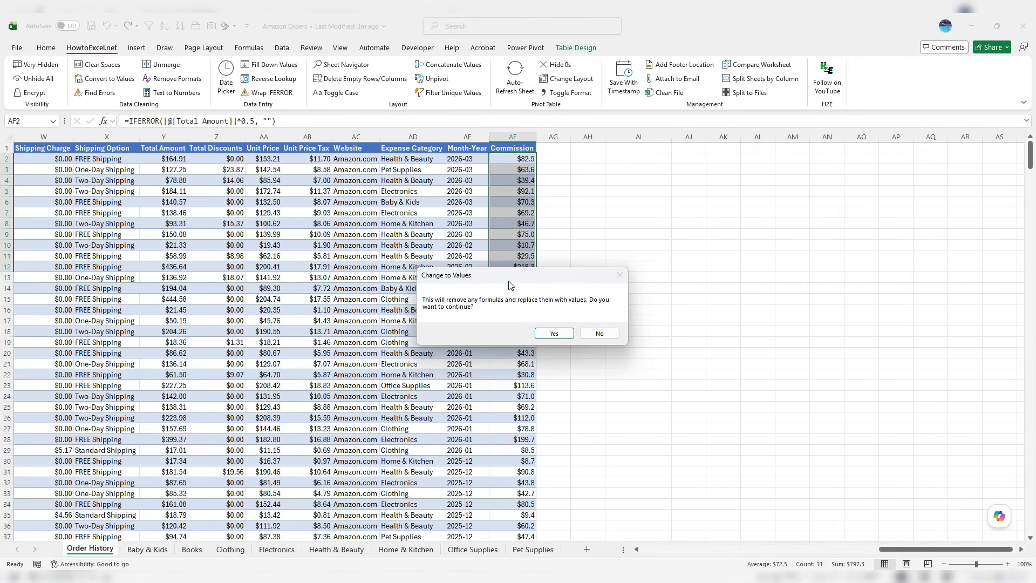
click(543, 335)
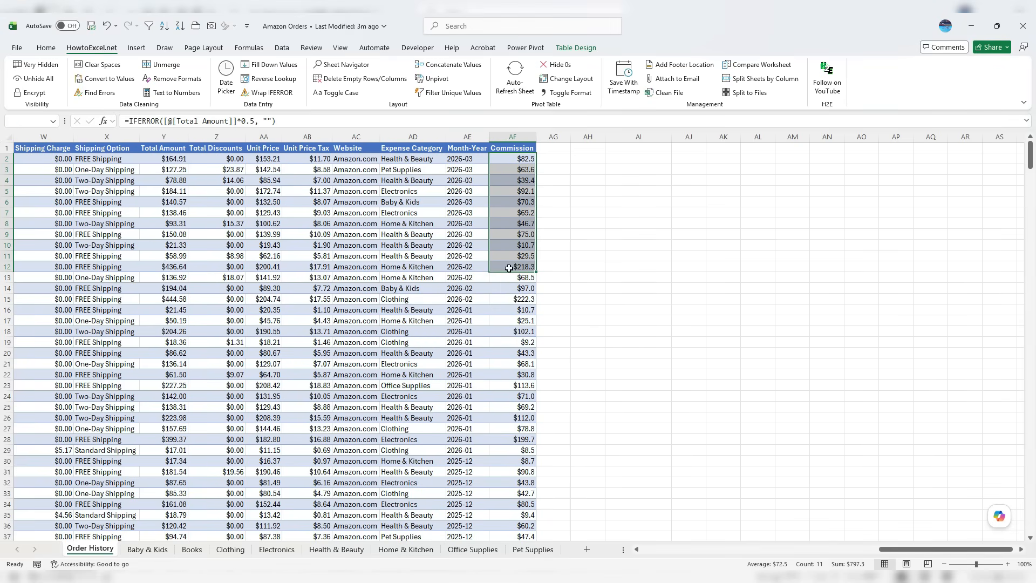
click(513, 172)
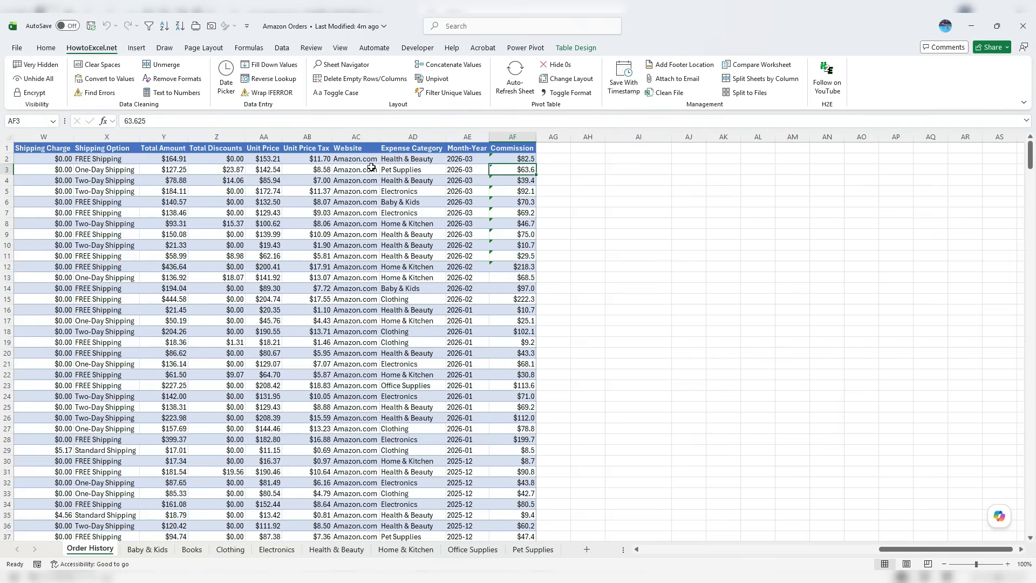
click(184, 115)
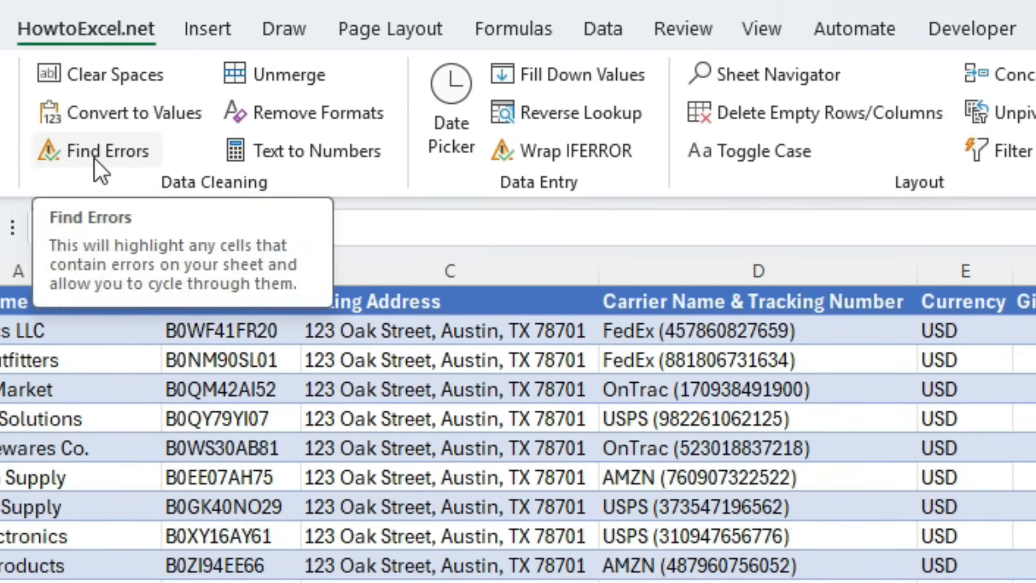
Find the error cells on the Order History sheet and cycle forward through them.
click(95, 159)
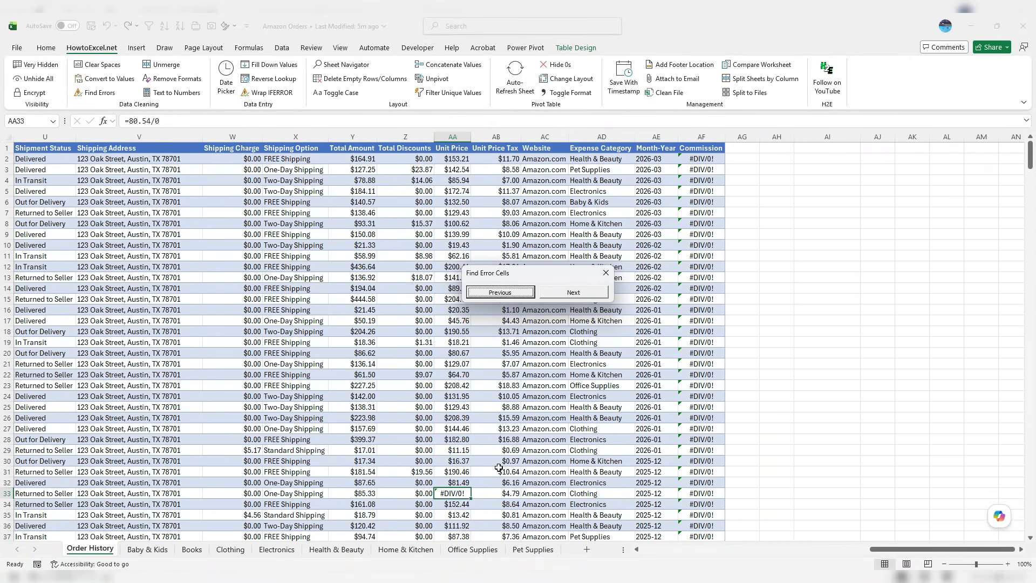
click(571, 293)
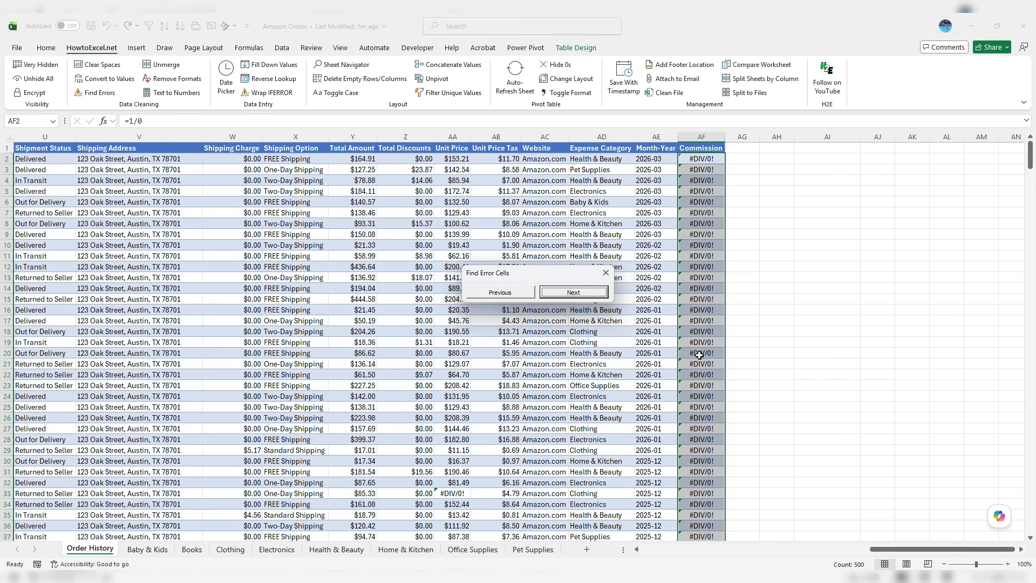
click(574, 292)
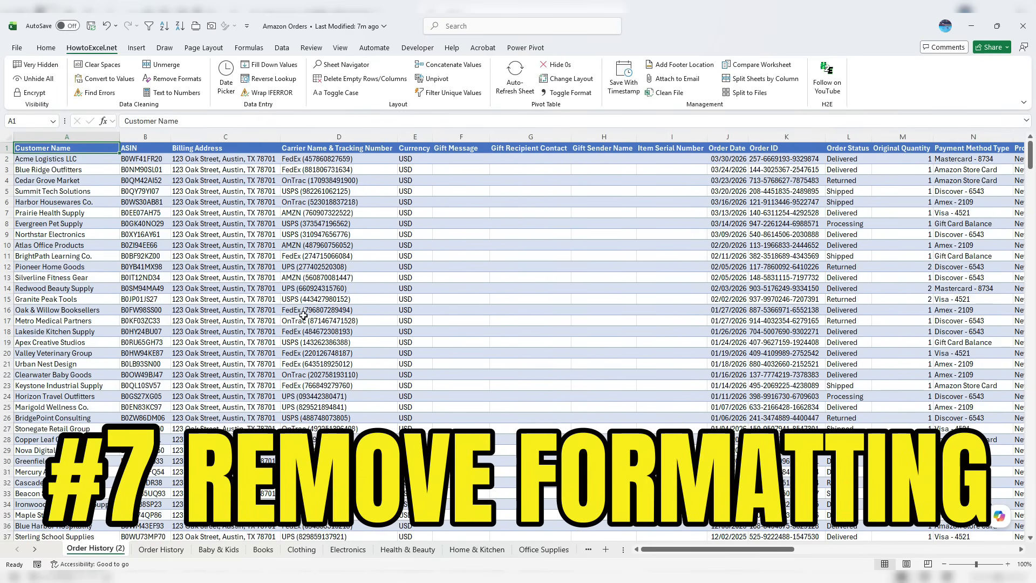
Select the whole Order History (2) sheet and remove all its cell formatting.
click(13, 138)
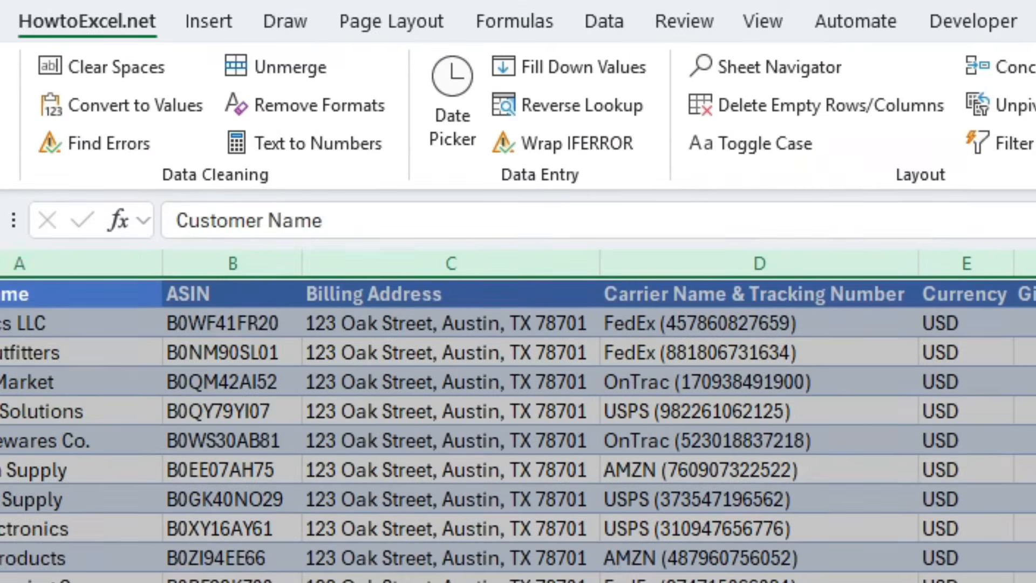
click(316, 112)
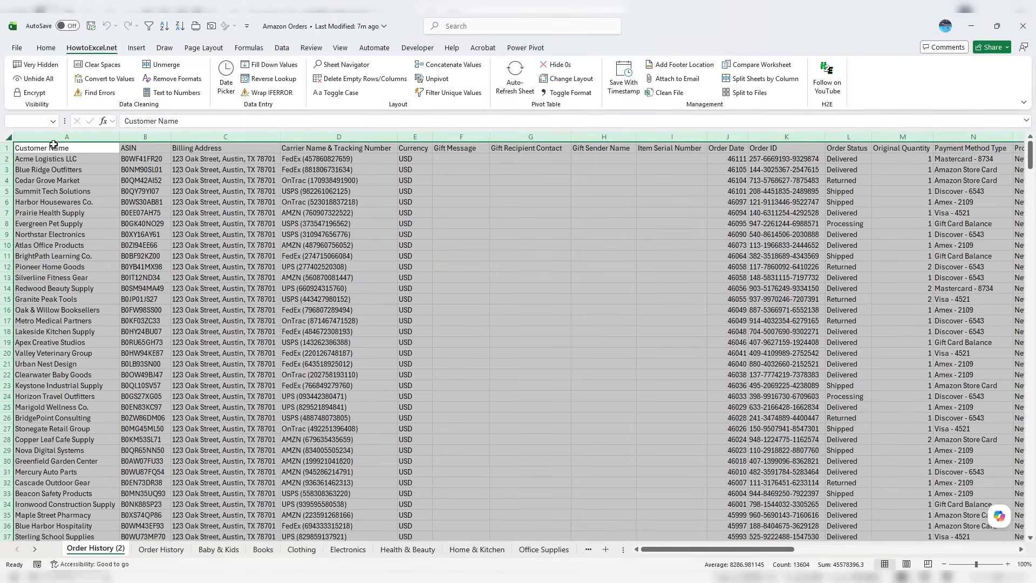
click(16, 296)
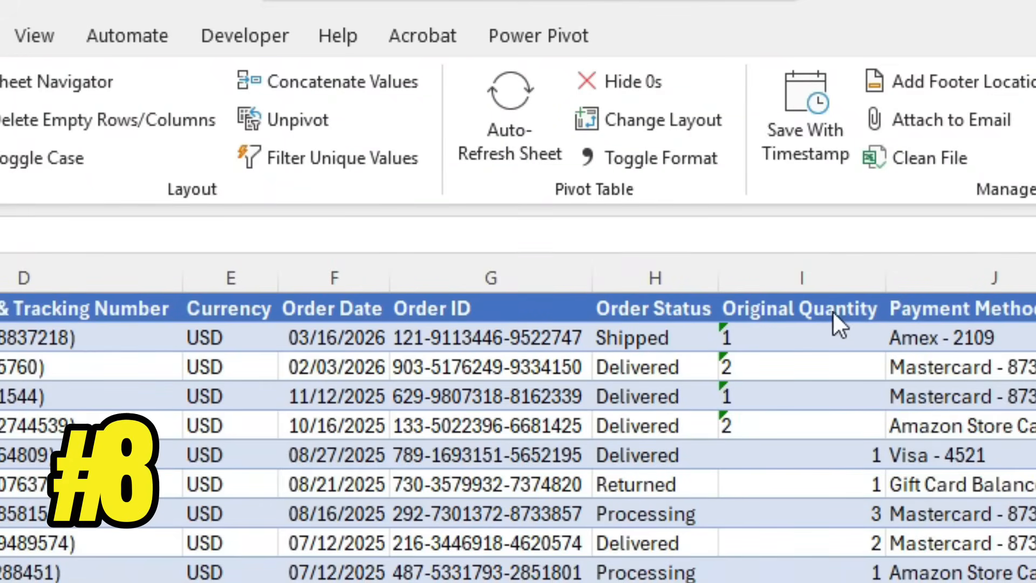
Convert the first four Original Quantity entries, stored as text in column I, to numbers and check the converted cells.
drag(630, 157, 622, 192)
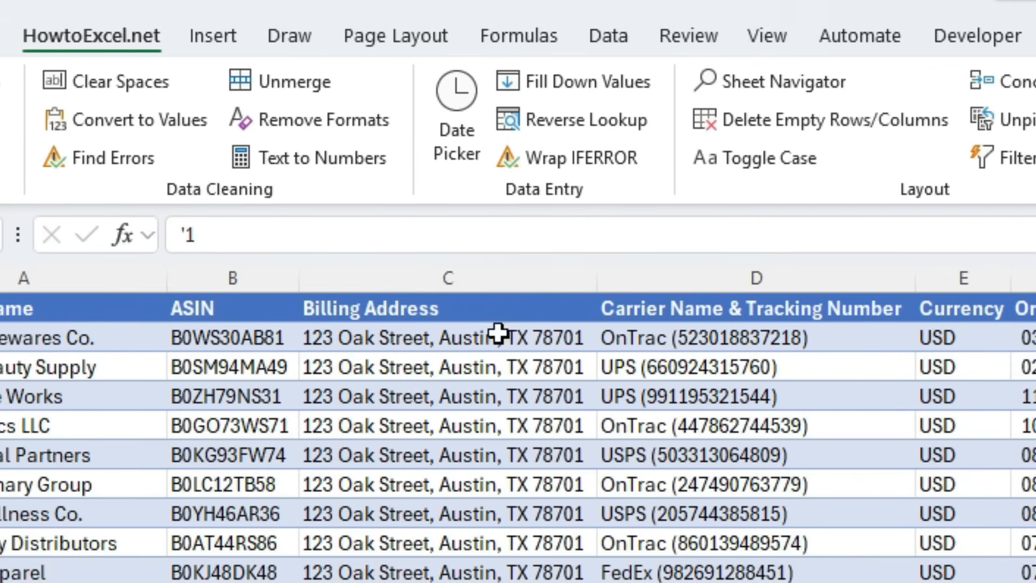
click(324, 161)
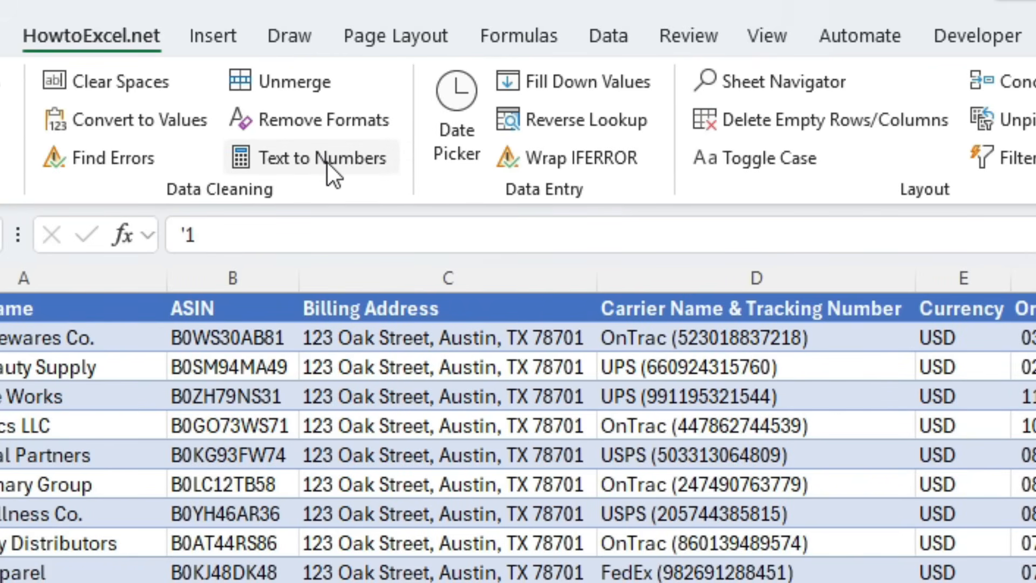
click(831, 397)
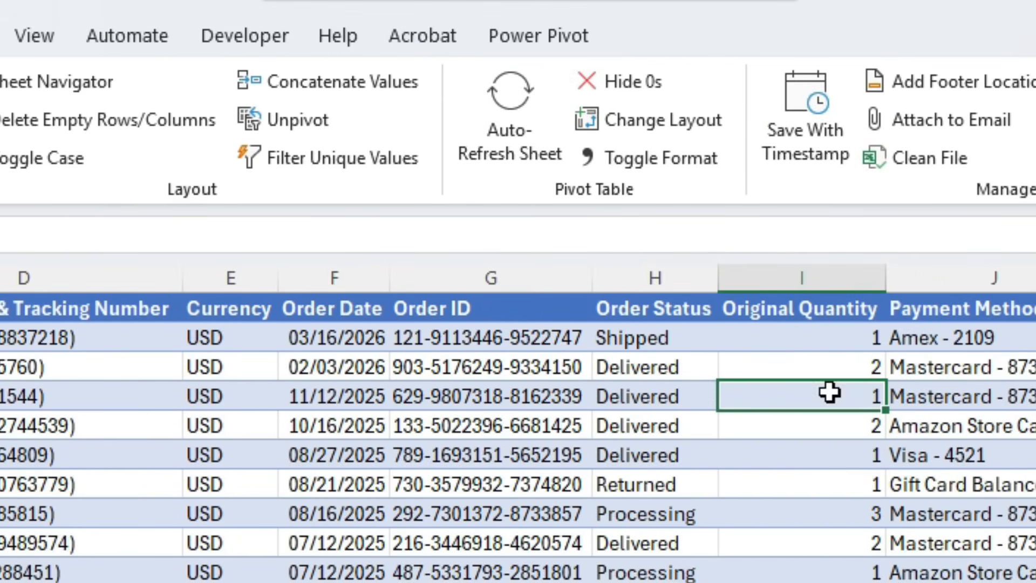
click(833, 431)
click(834, 480)
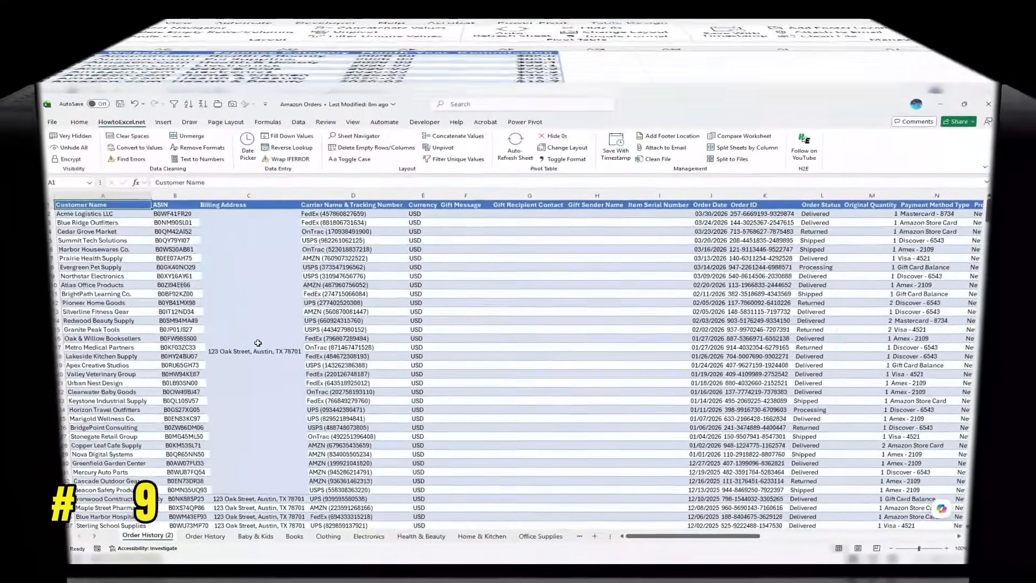
Unmerge the large merged Billing Address cell in column C of the Order History (2) sheet.
click(258, 343)
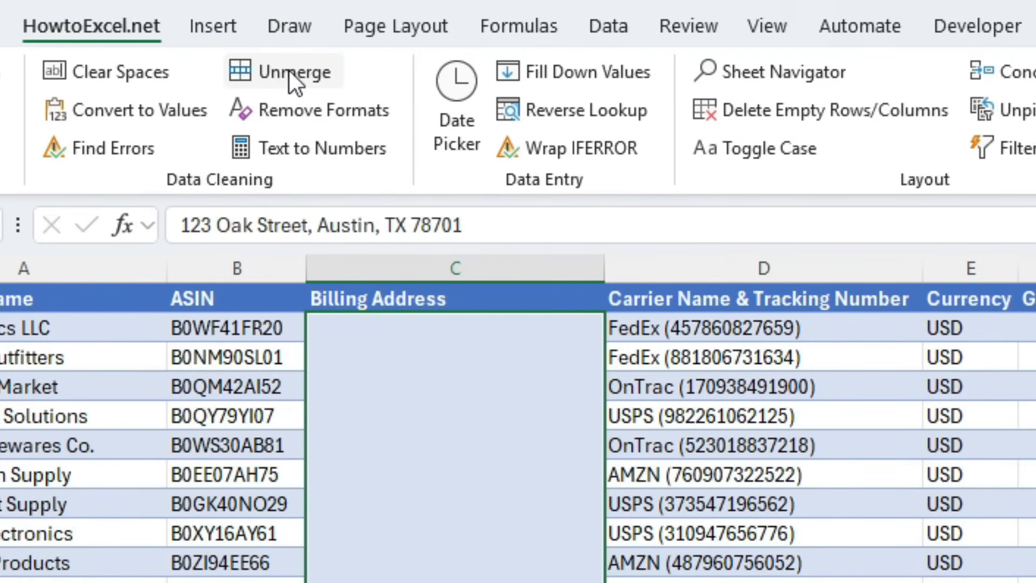
click(289, 70)
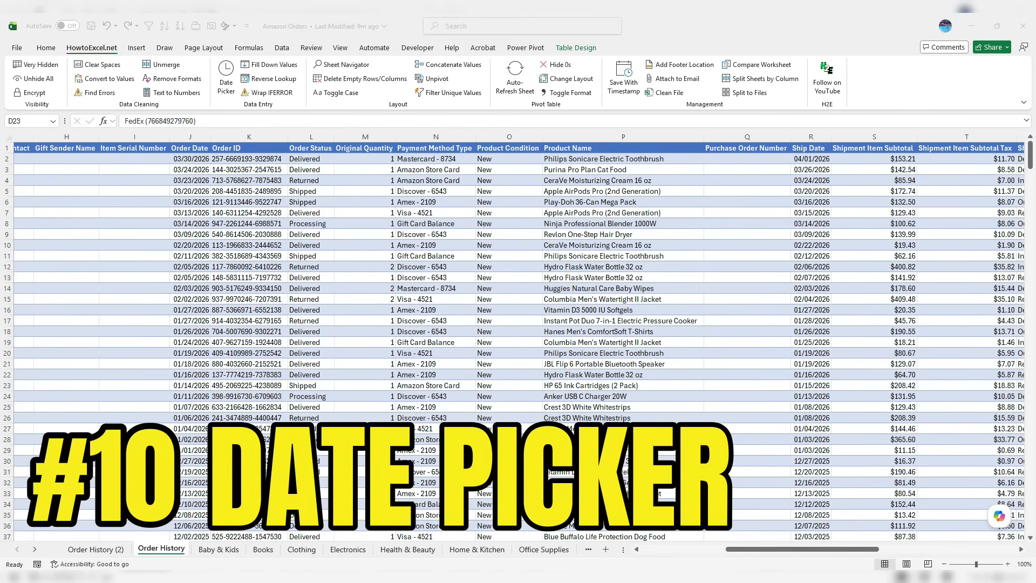
Set the Order Date in J13 to July 15, 2026 with the date picker.
click(189, 277)
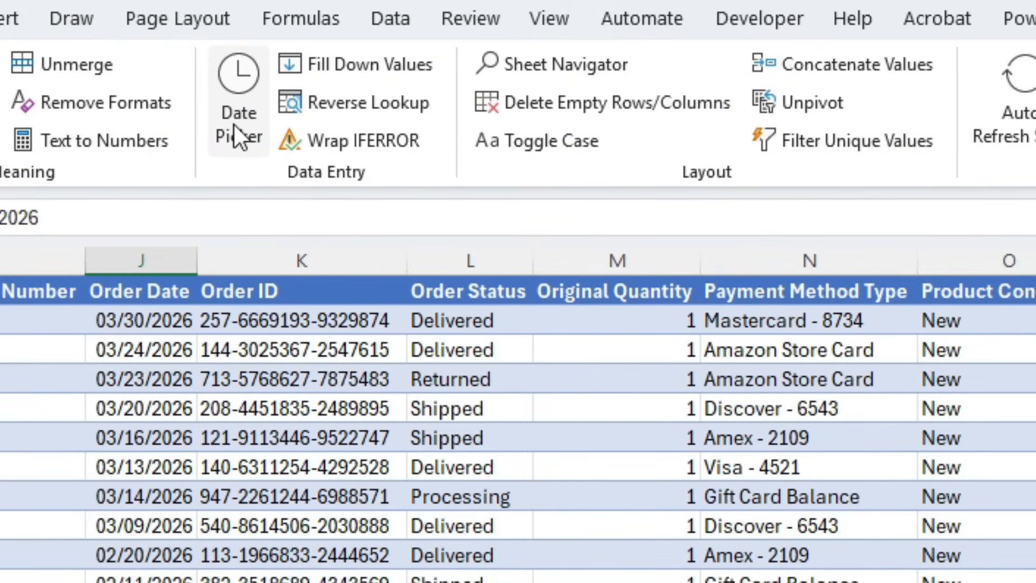
click(233, 124)
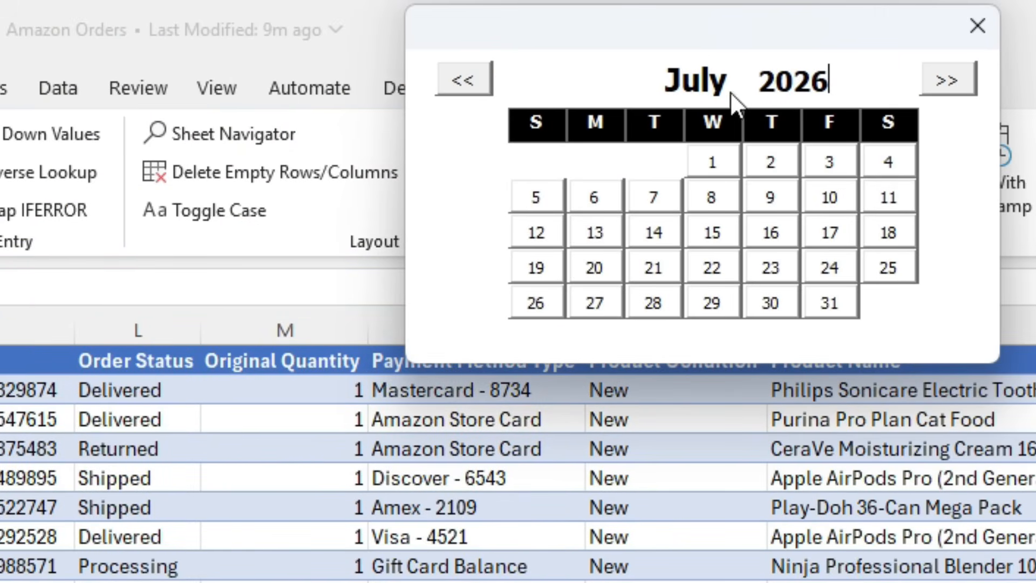
click(712, 233)
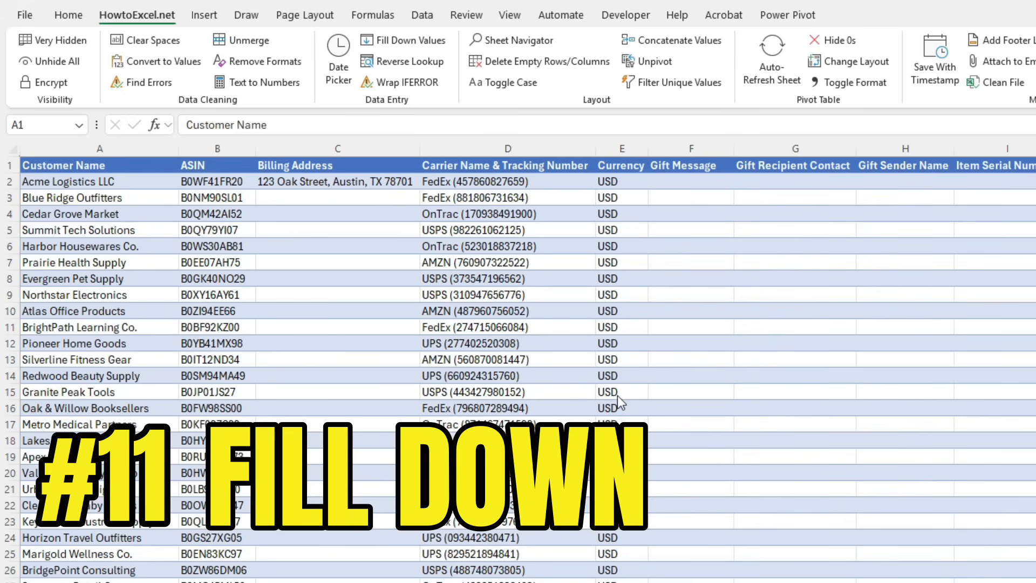
Fill the blank Billing Address cells from C3 downward with the address in C2.
drag(339, 198, 345, 582)
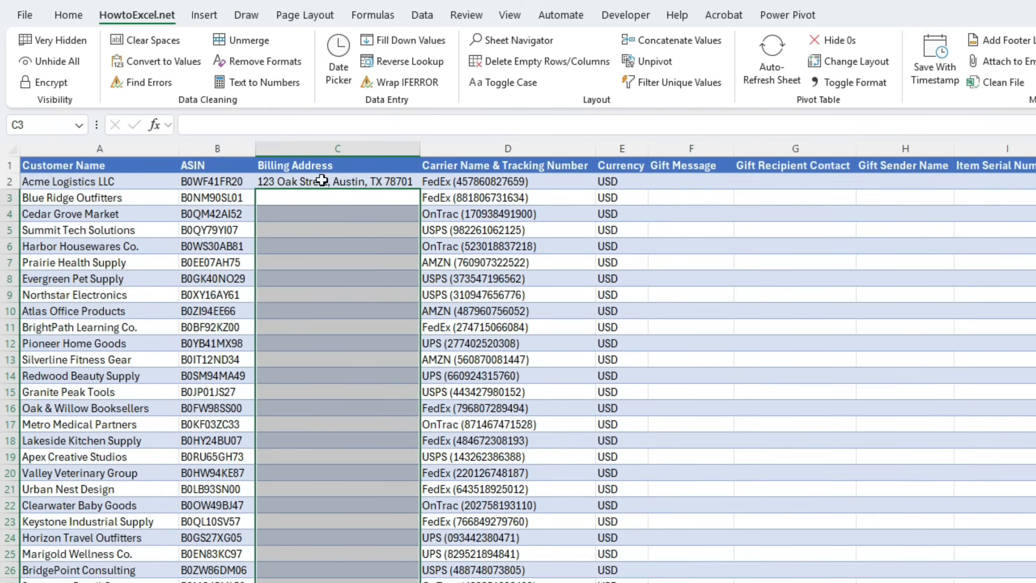
click(416, 42)
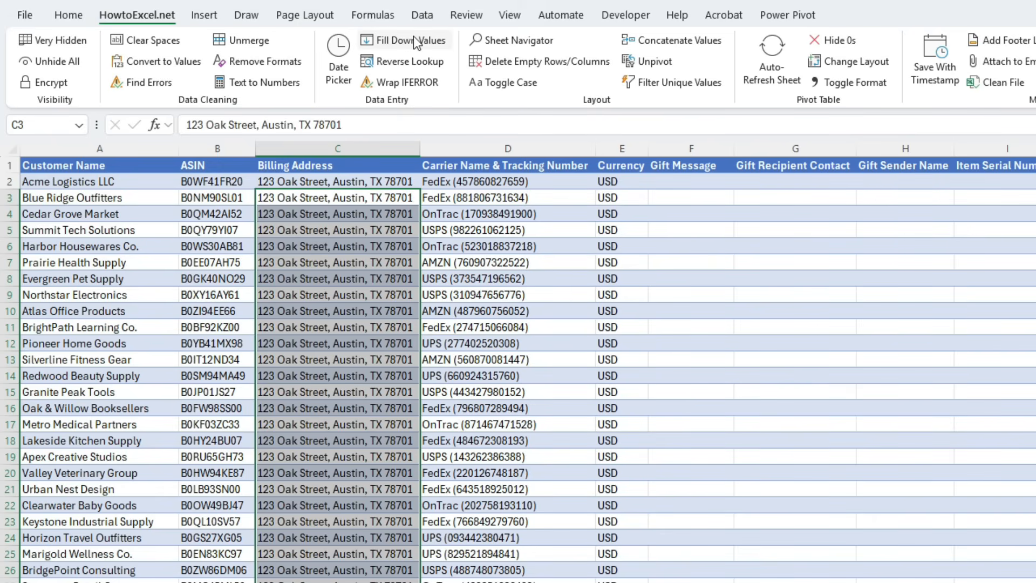
click(338, 185)
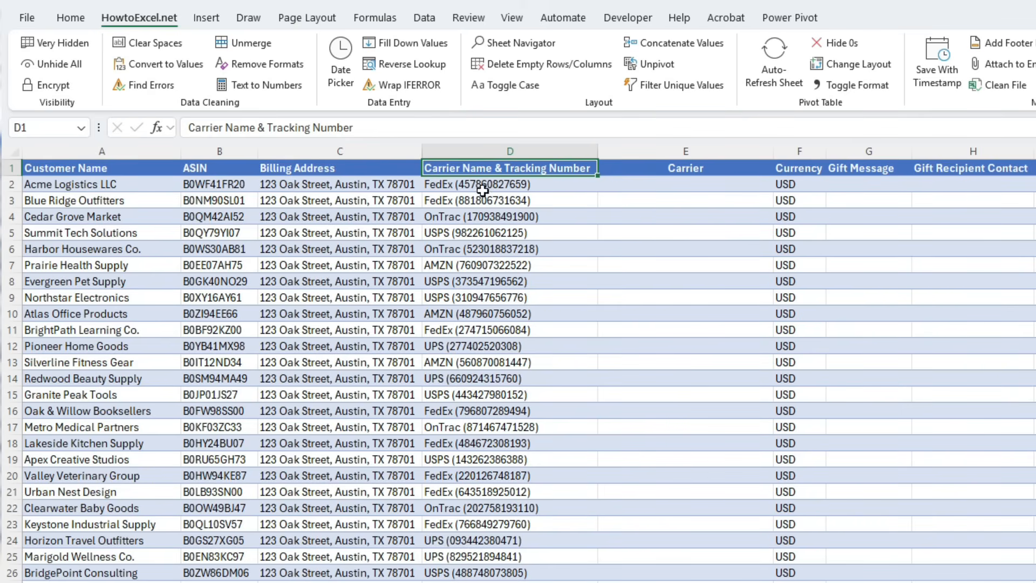
Run a Reverse Lookup on the Carrier Name & Tracking Number entries against AJ2:AJ6 to fill the Carrier column, and check the results.
key(Down)
key(ctrl+shift+Down)
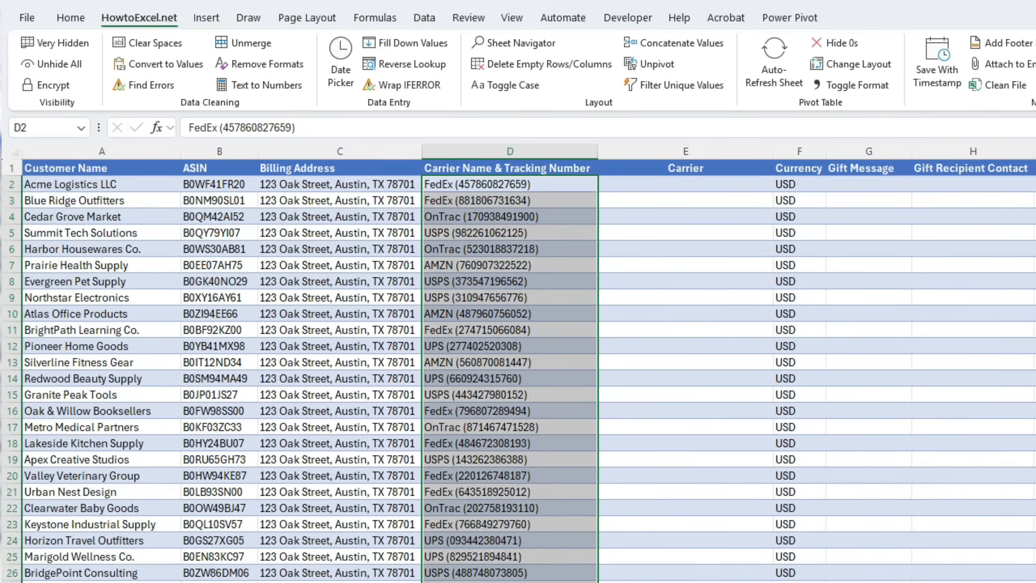
click(433, 68)
scroll(867, 168, right, 8)
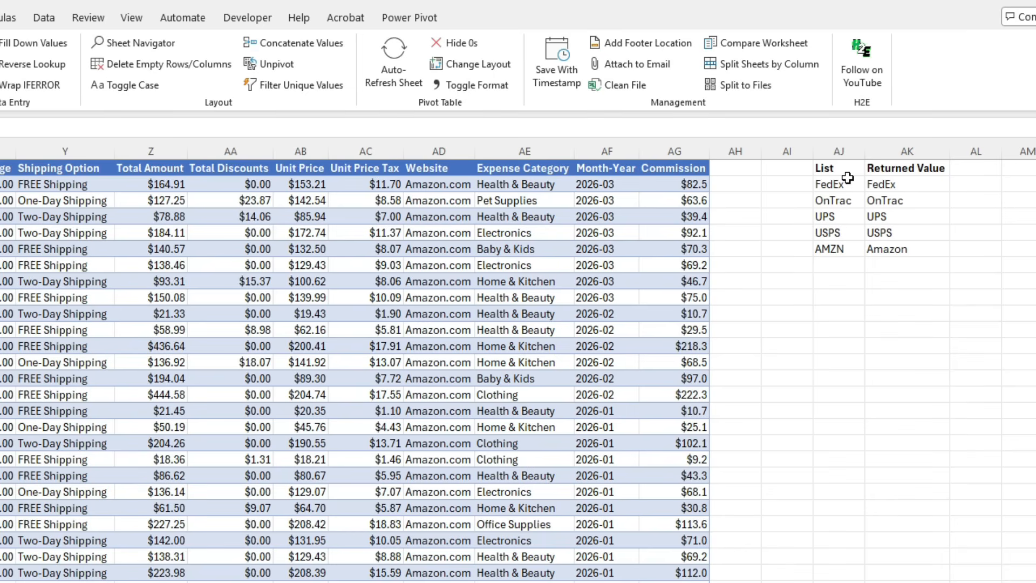
drag(846, 184, 840, 251)
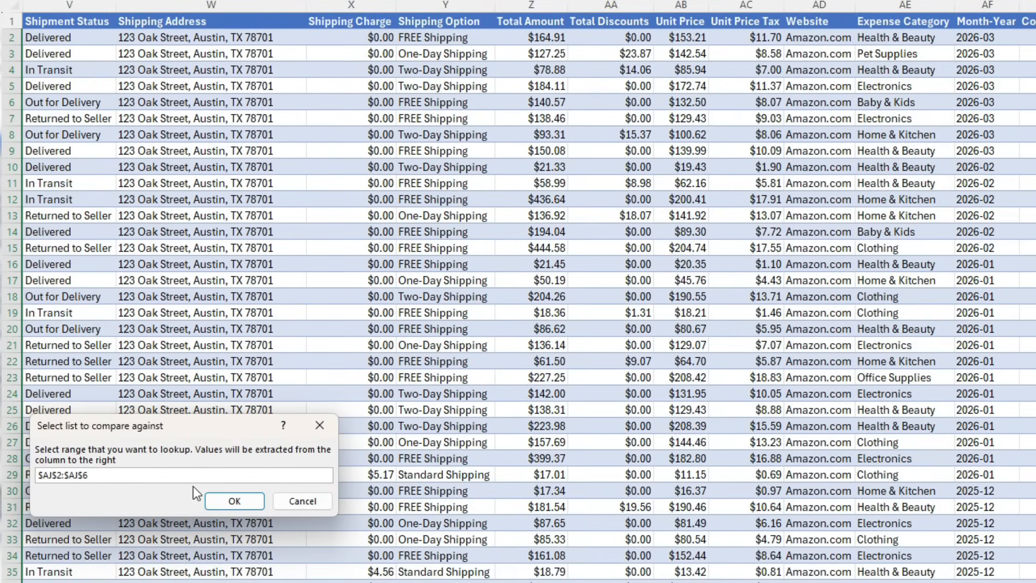
click(226, 501)
click(561, 353)
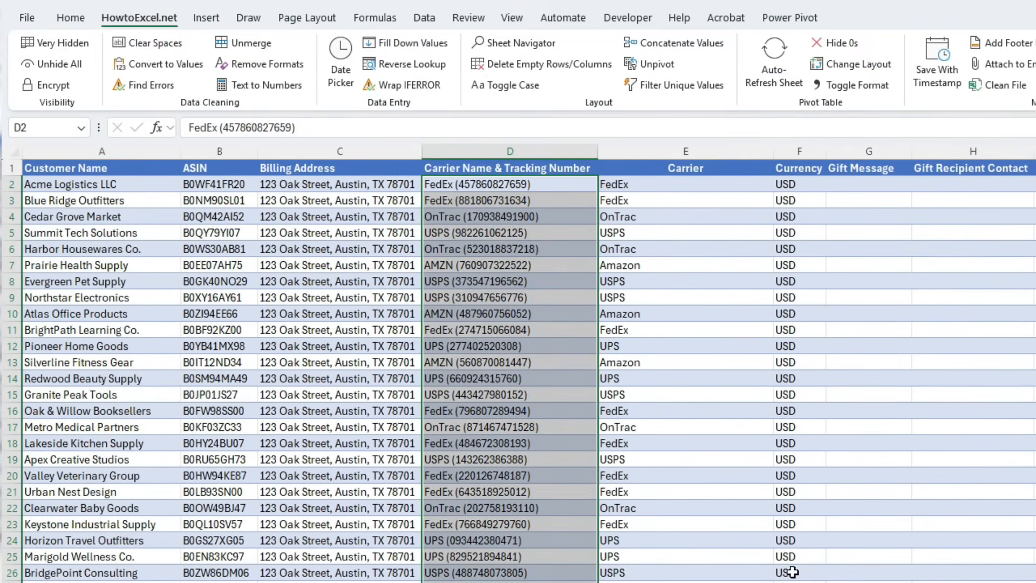
click(636, 183)
click(631, 200)
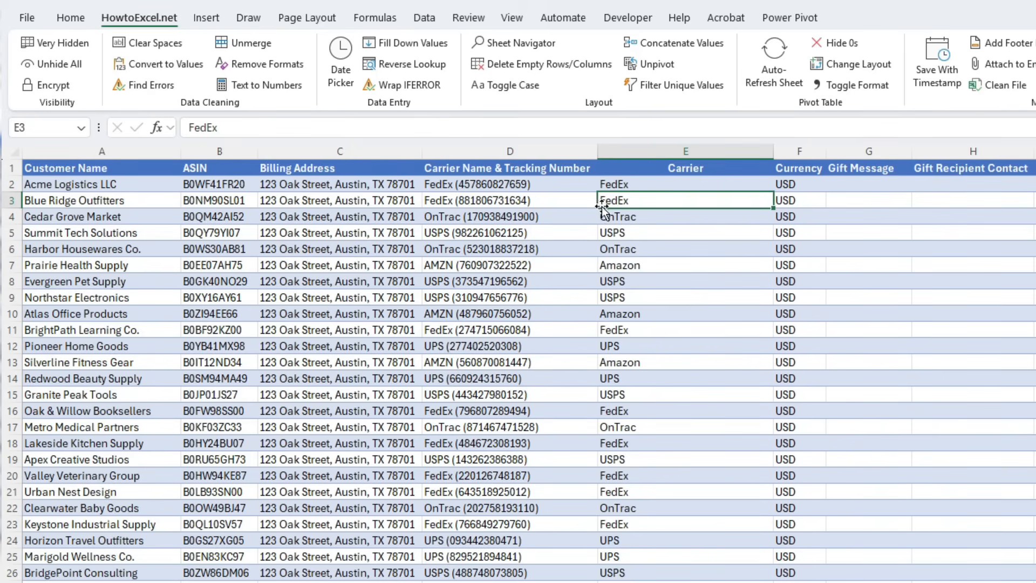
click(508, 221)
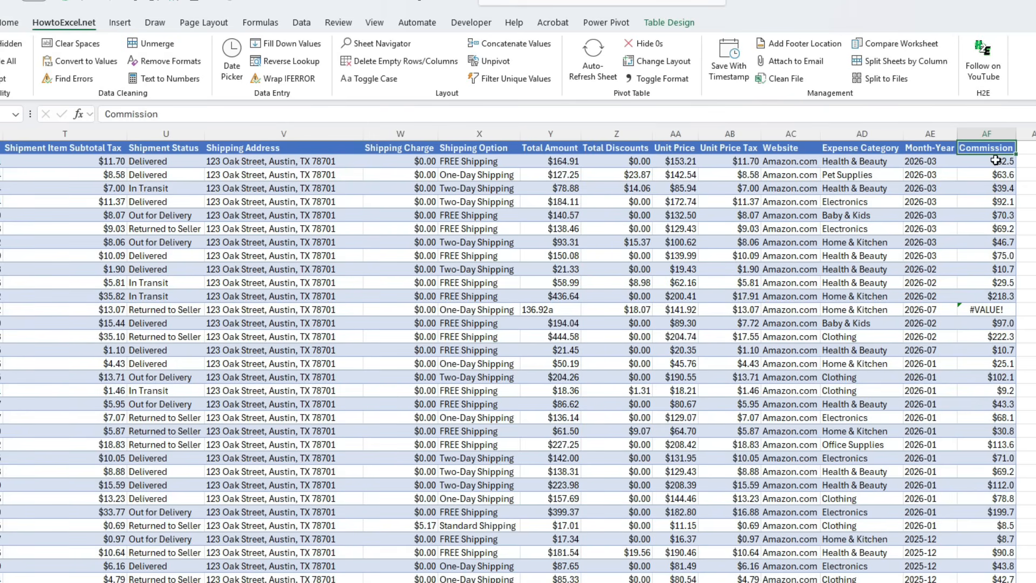
Wrap the Commission formulas in column AF with IFERROR returning blank, and check the cell that had the error.
drag(993, 161, 972, 582)
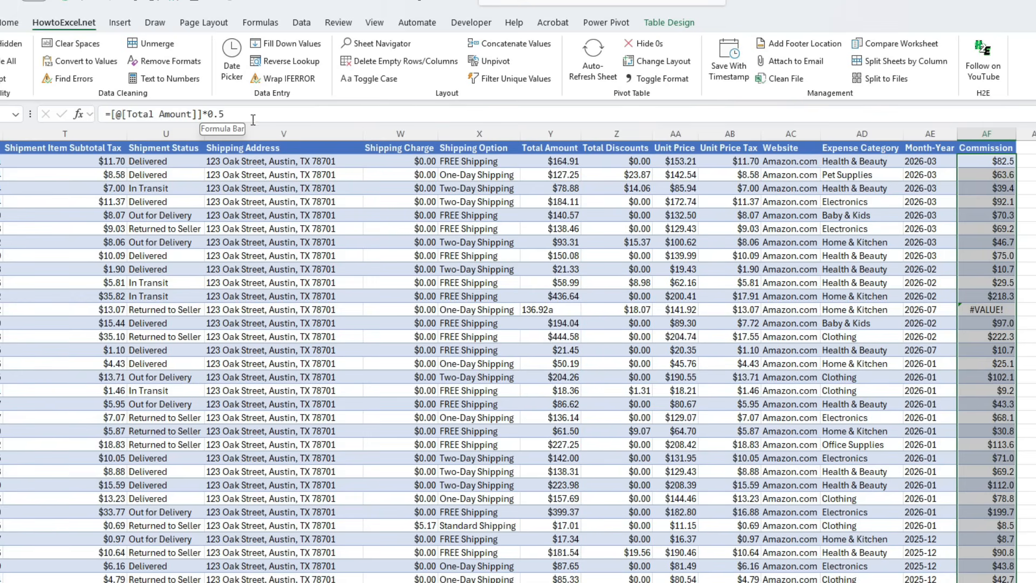
click(309, 86)
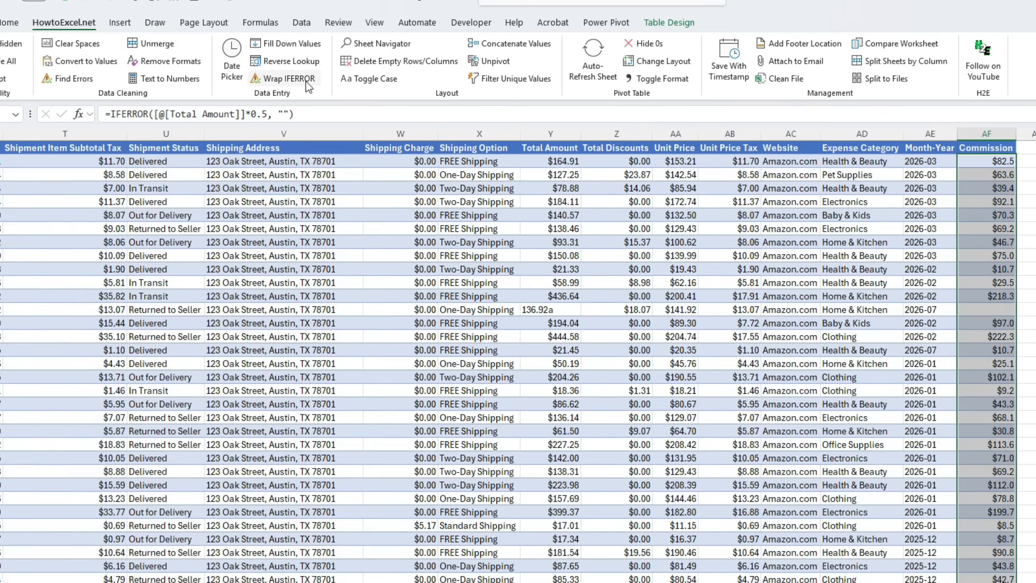
click(1002, 307)
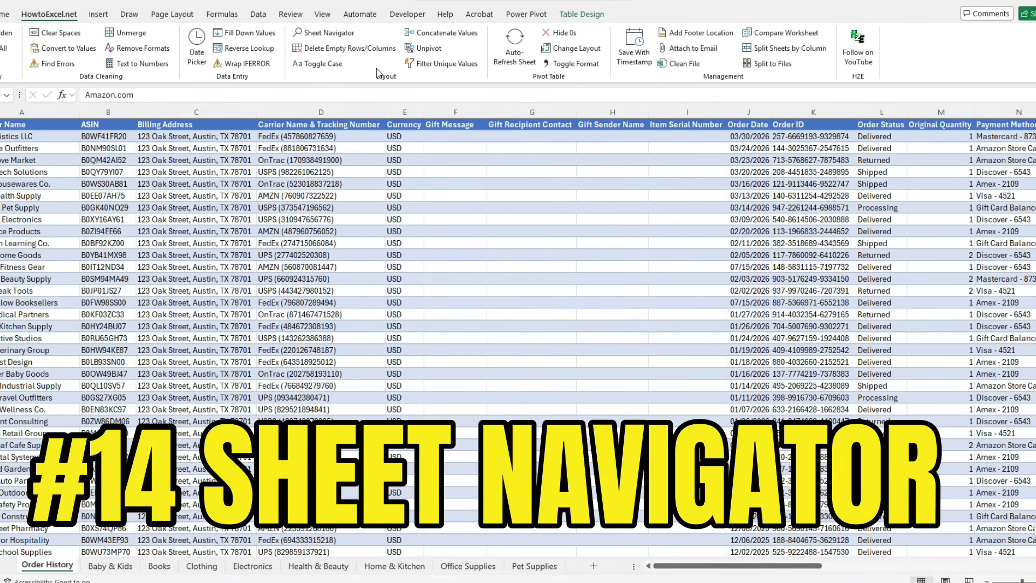
Open the Sheet Navigator and jump to the Clothing sheet from its list.
click(329, 33)
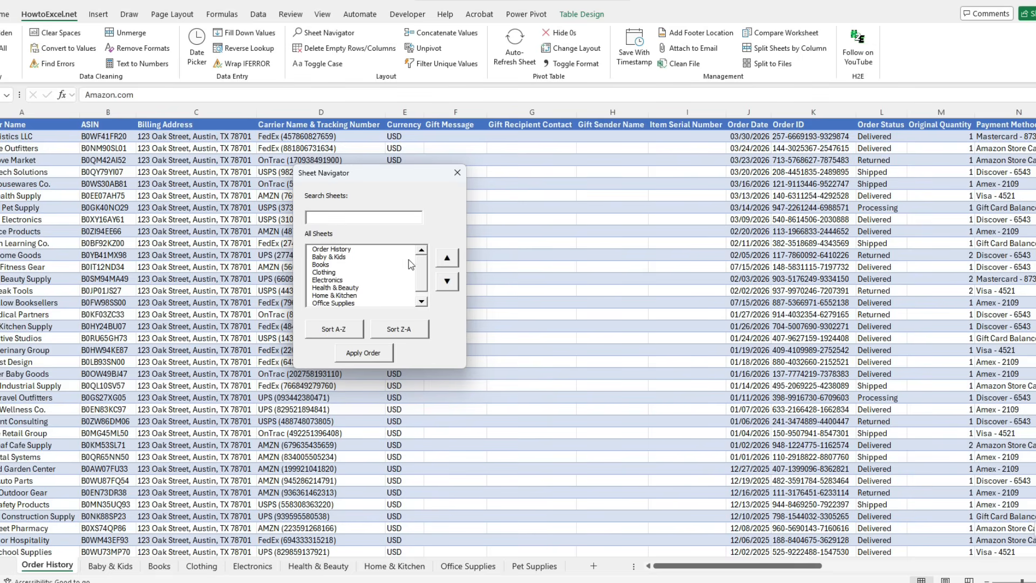
mouse_move(421, 266)
mouse_down()
mouse_move(429, 291)
mouse_move(423, 273)
mouse_up()
double_click(340, 272)
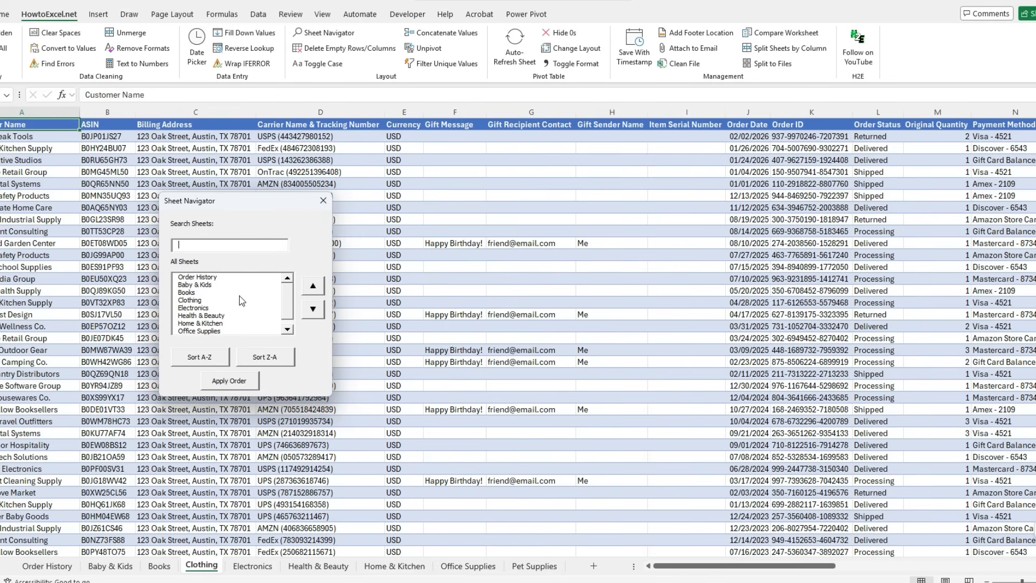
Sort the sheets Z-A in the Sheet Navigator, move Order History to the front, and apply the order to the workbook tabs.
click(205, 363)
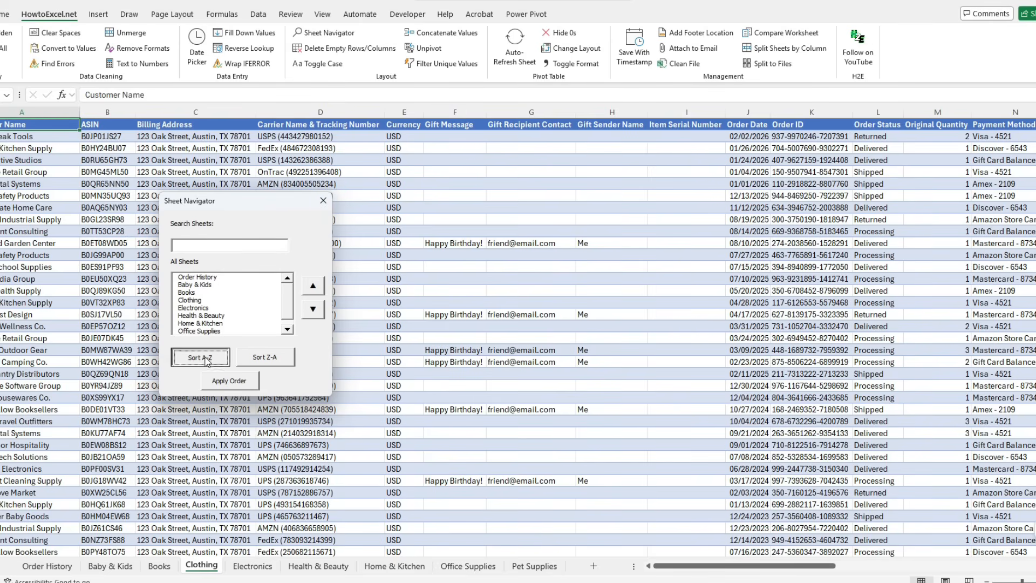
click(253, 362)
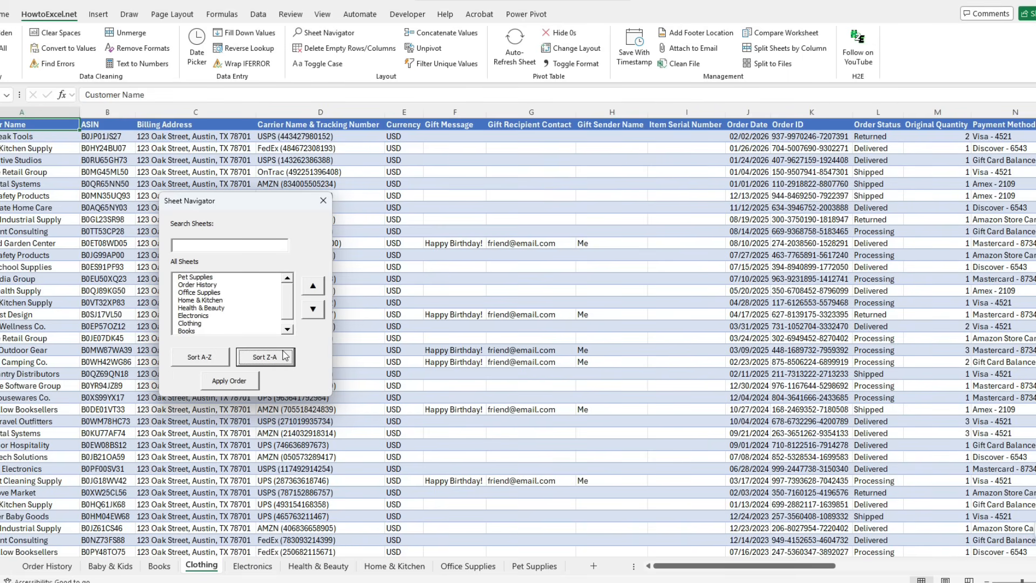
click(252, 285)
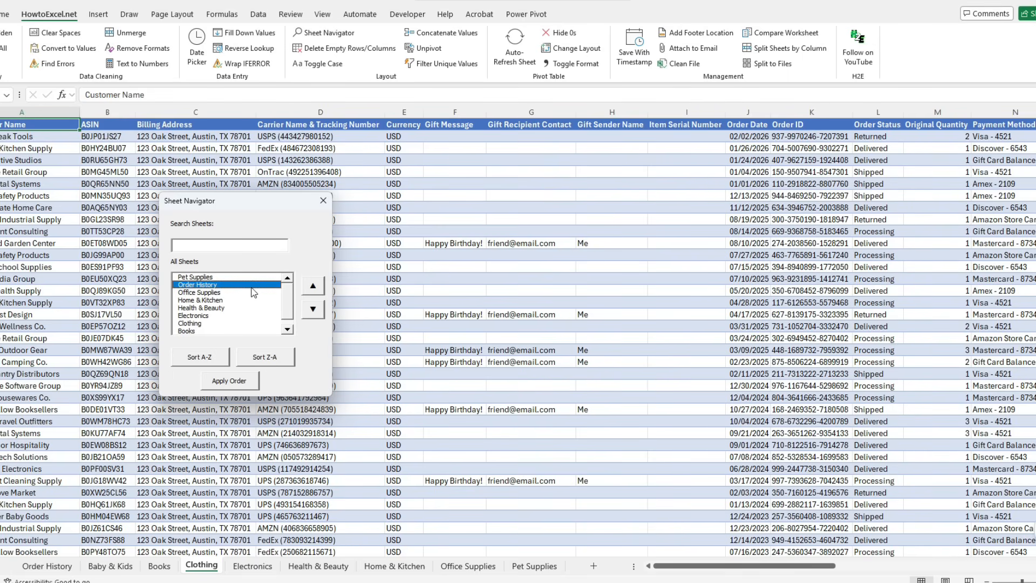
click(313, 287)
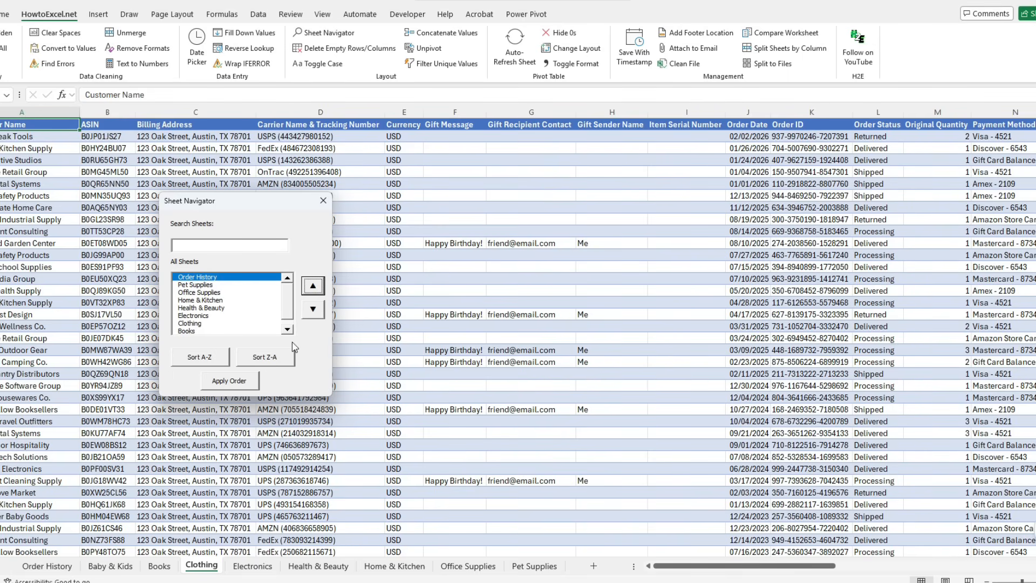
click(246, 387)
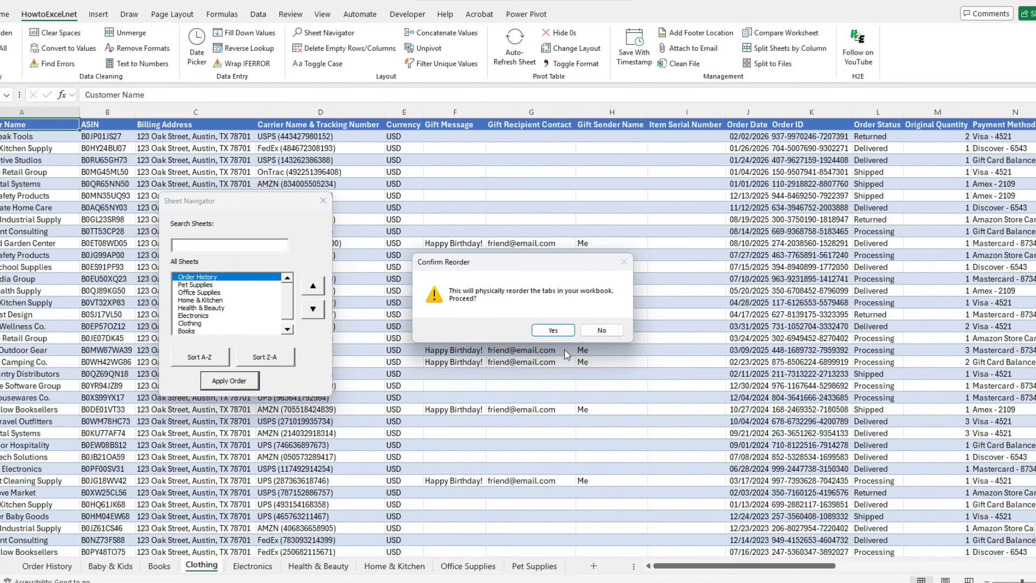
click(560, 331)
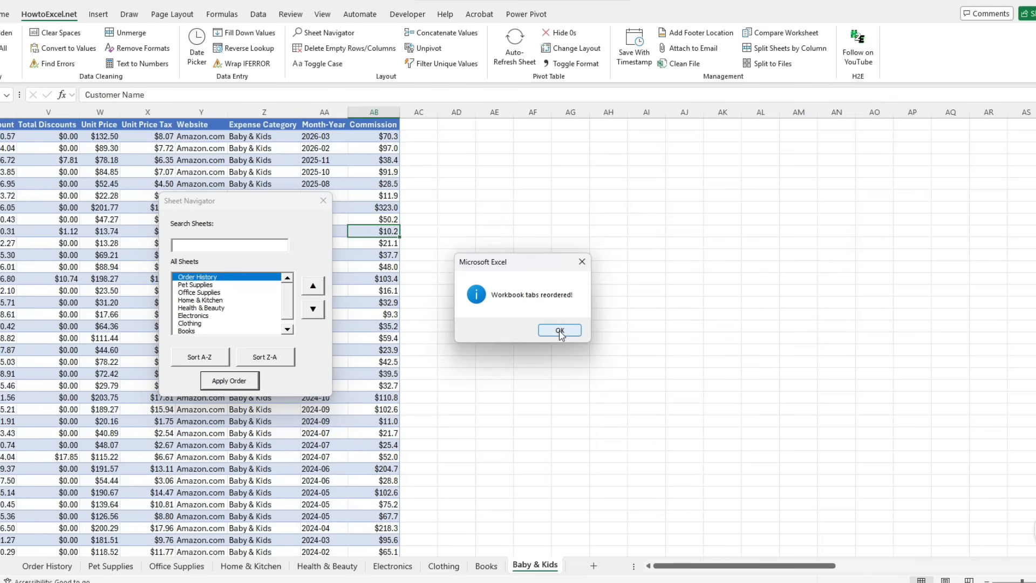
click(560, 331)
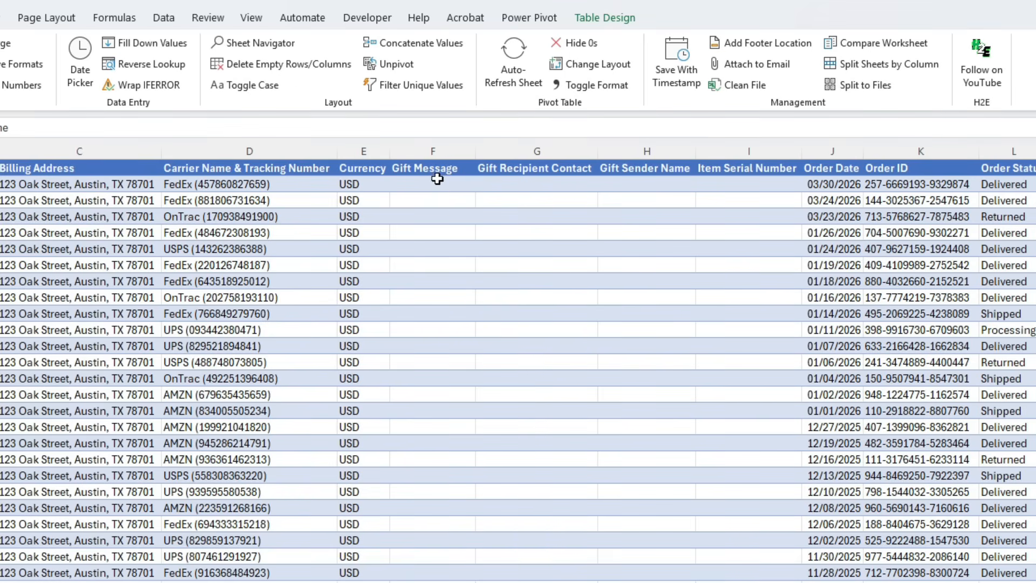
Delete the empty rows in the Gift Message through Item Serial Number range, header row included, using the Rows Only option.
drag(435, 171, 732, 395)
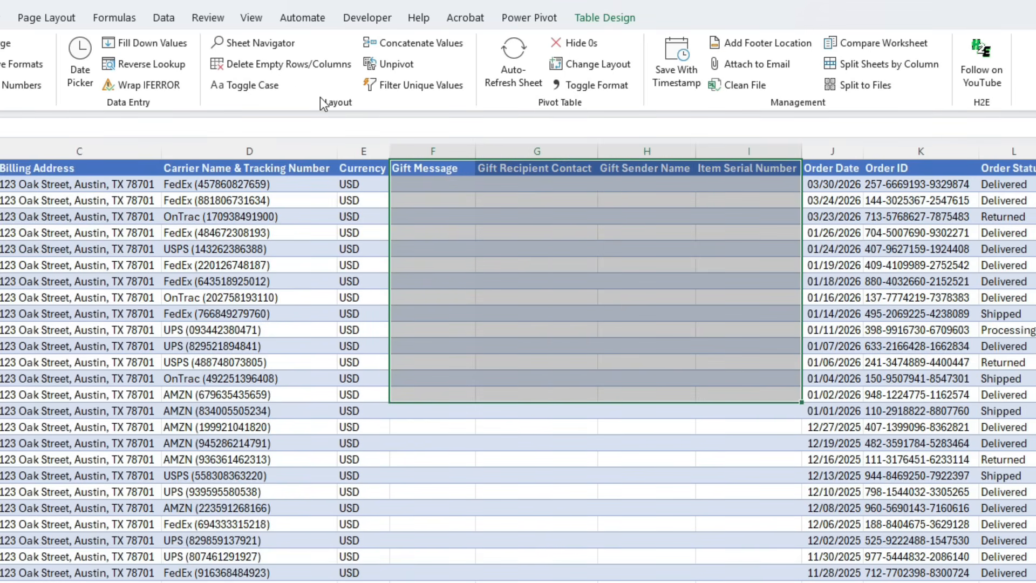
click(304, 65)
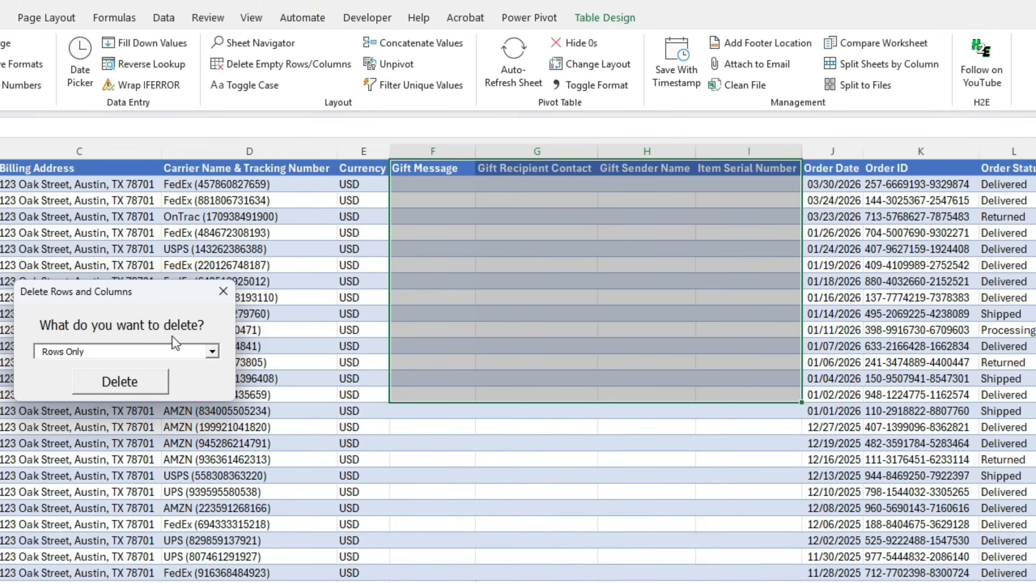
click(209, 353)
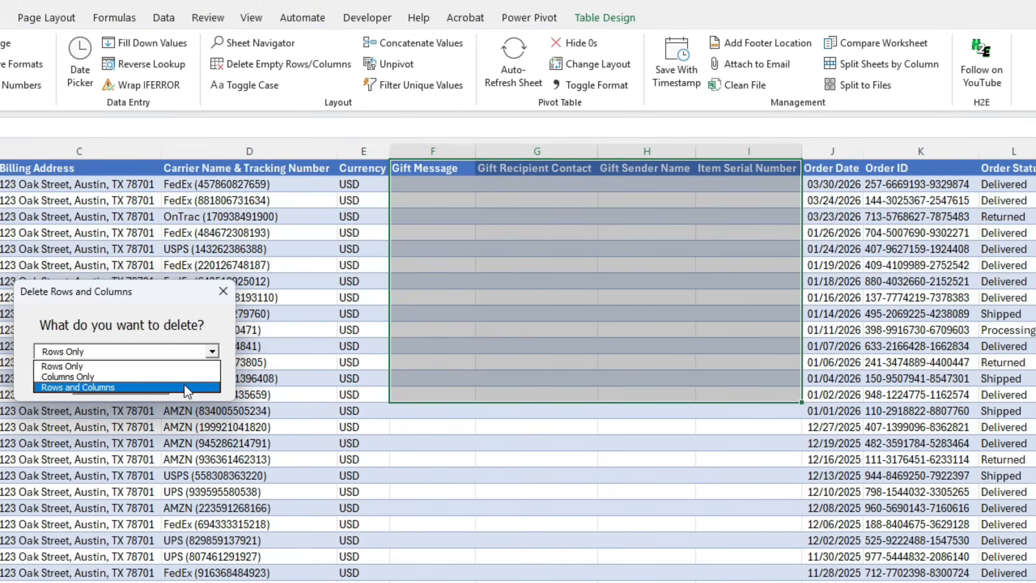
click(565, 196)
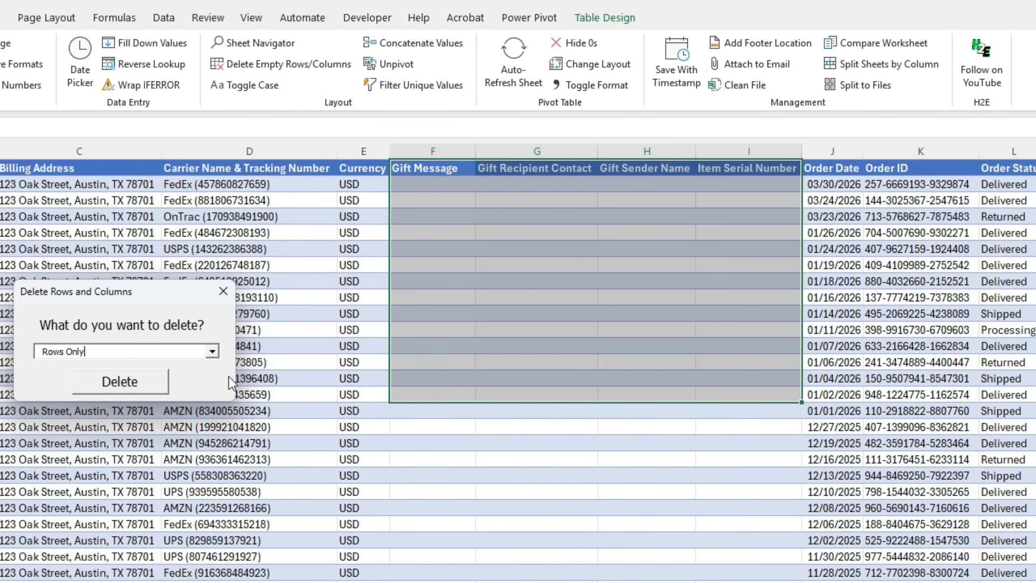
click(134, 385)
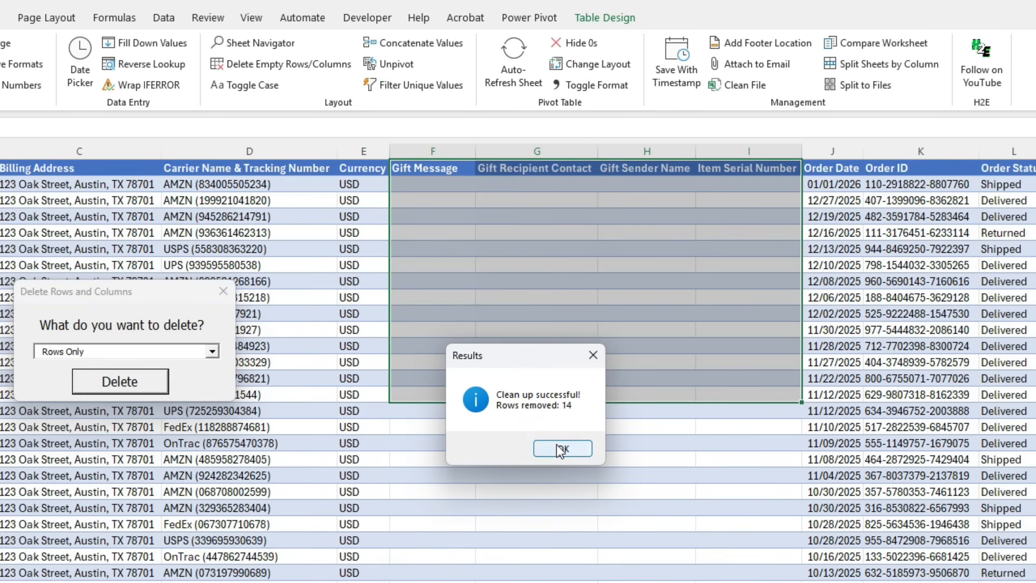
click(562, 450)
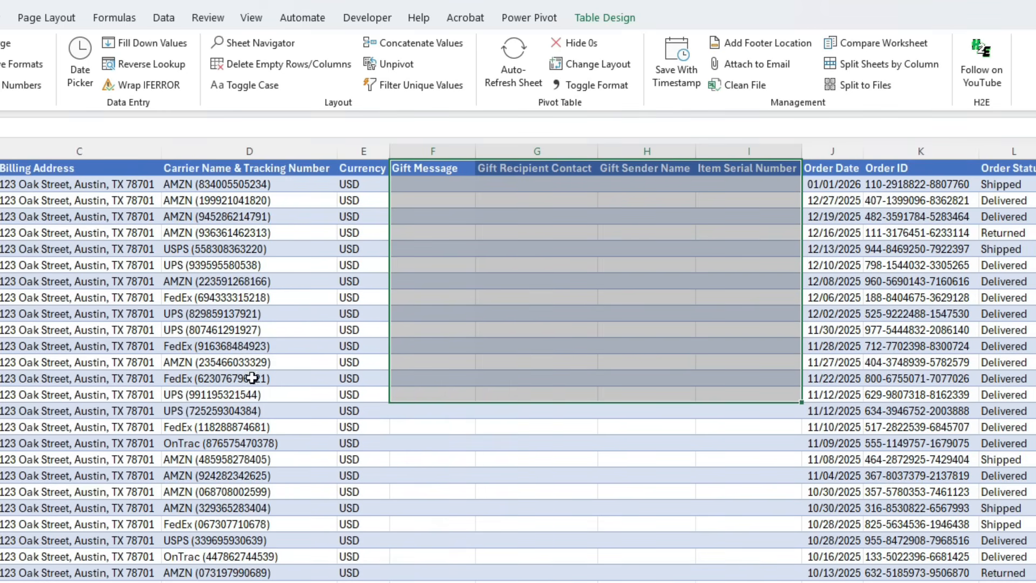
Try to delete the empty columns of the same Gift Message through Item Serial Number range with the header row still included.
click(280, 65)
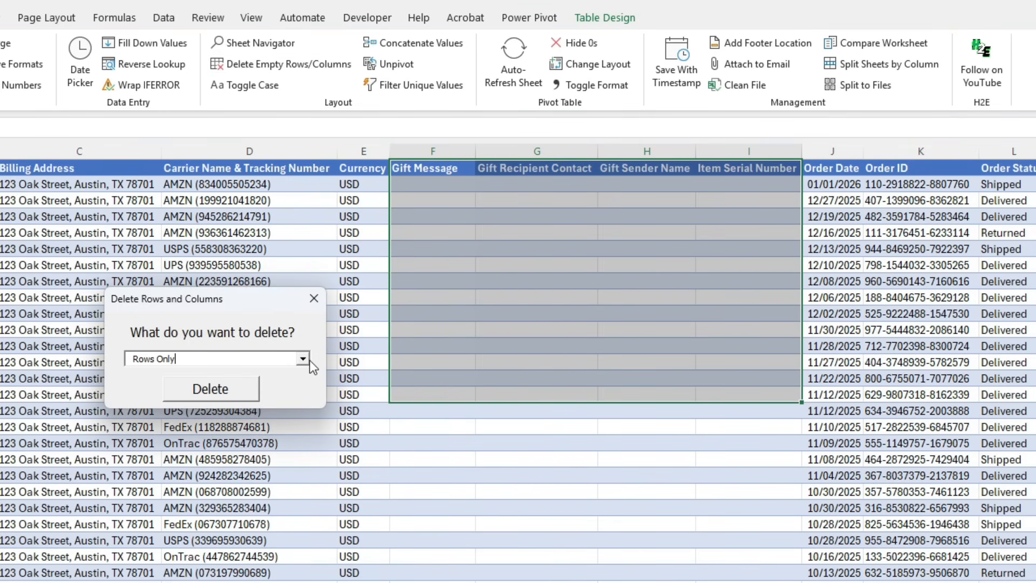
click(303, 359)
click(272, 383)
click(229, 388)
click(609, 449)
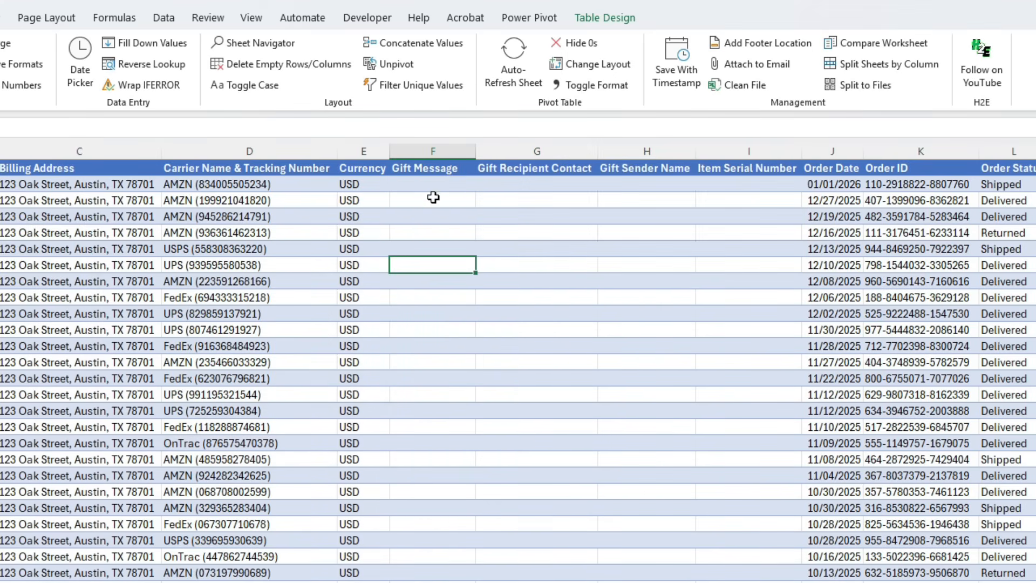
Delete the empty Gift Message through Item Serial Number columns by selecting only cells below the headers and using Columns Only.
drag(432, 186, 715, 411)
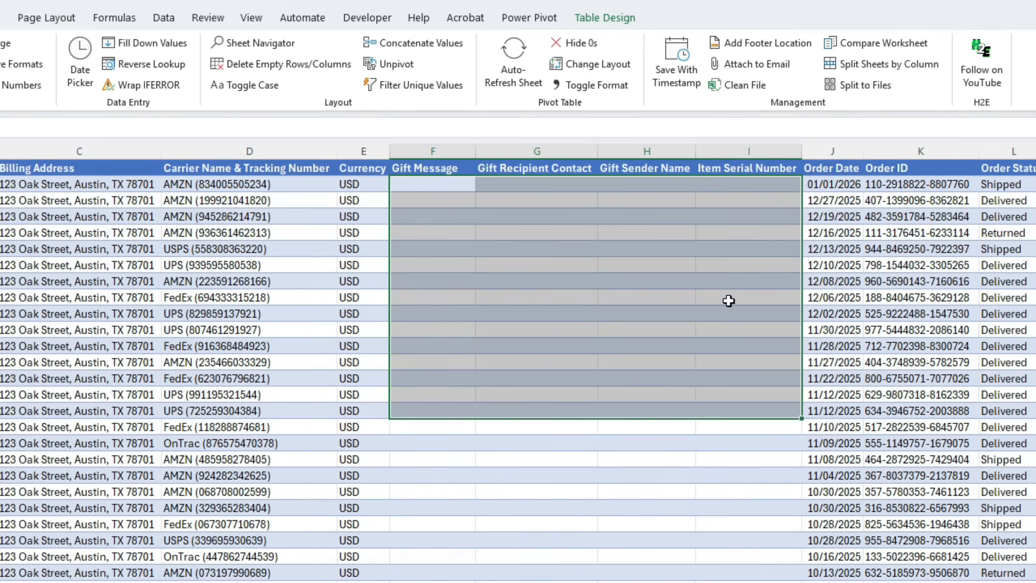
click(277, 65)
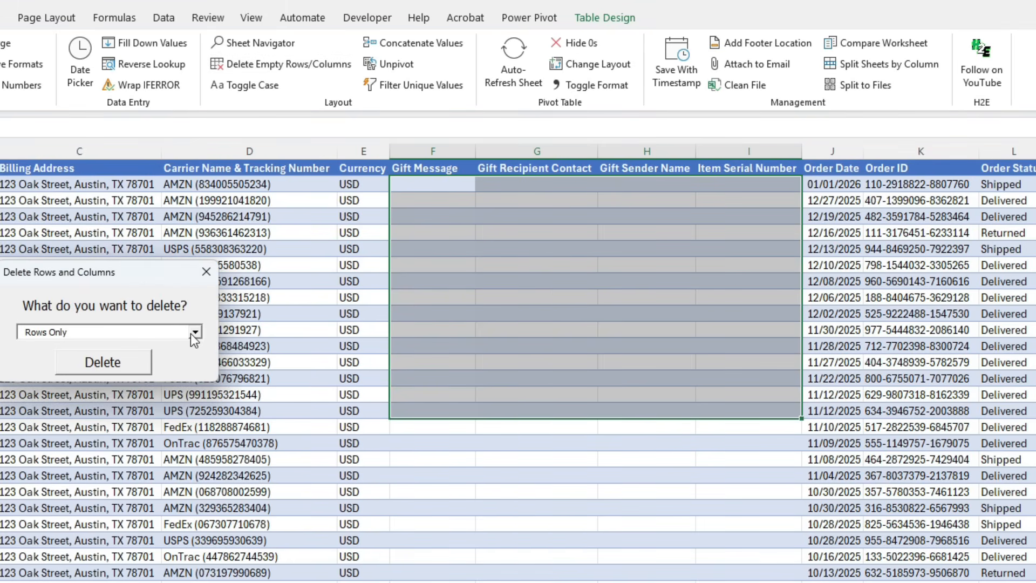
click(194, 332)
click(167, 354)
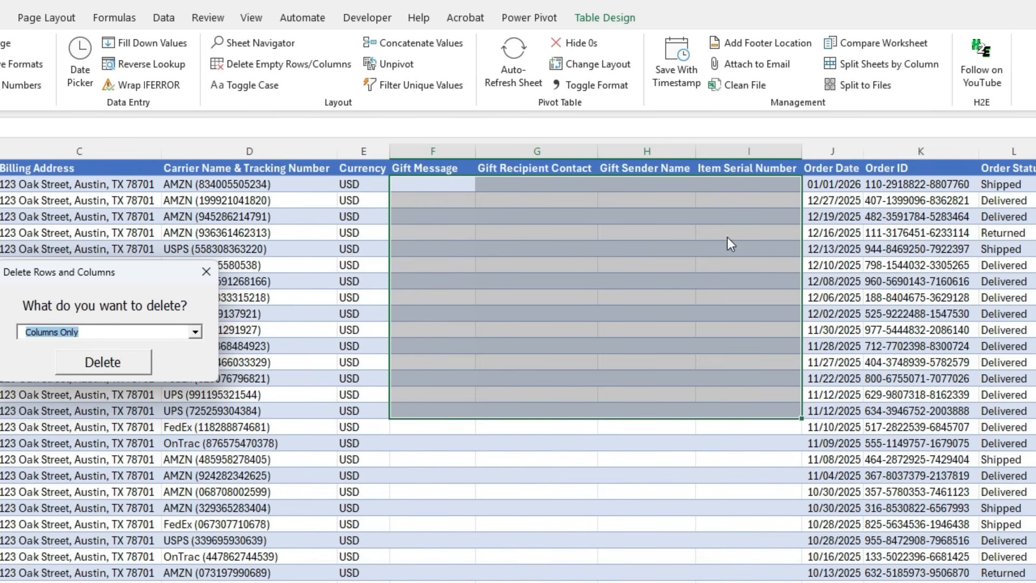
click(124, 368)
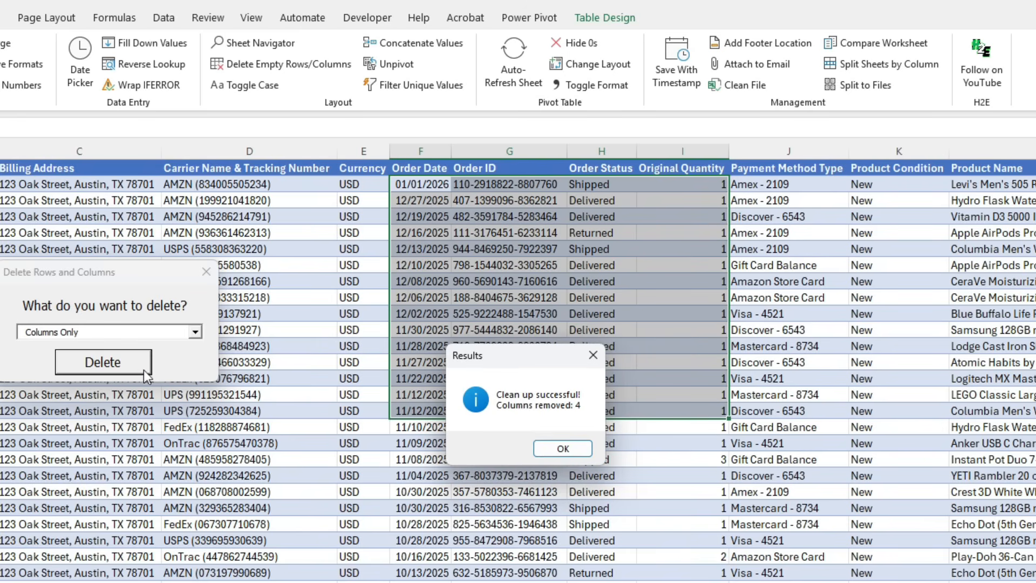
click(557, 449)
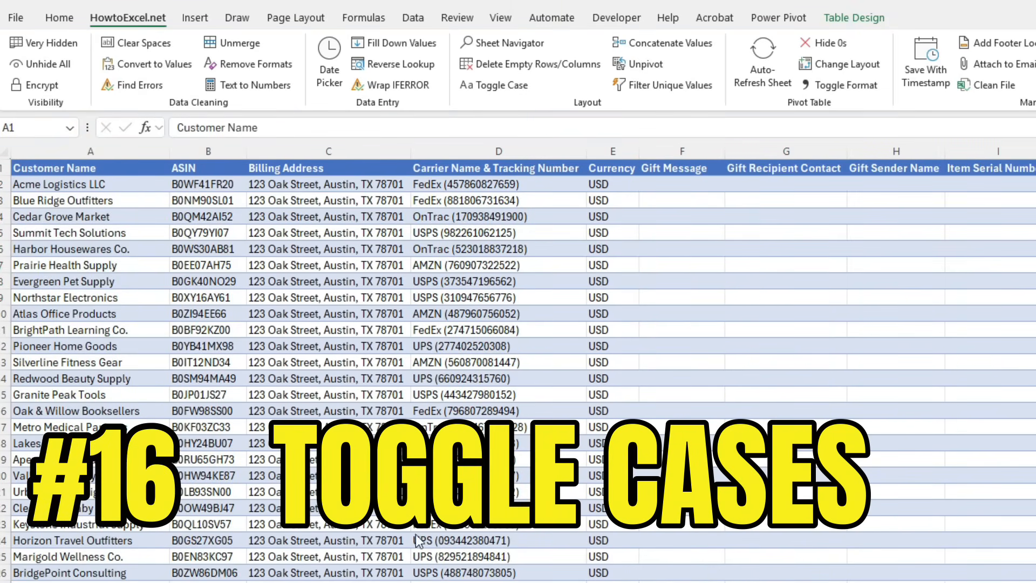
Cycle the Customer Name entries from A2 downward through lower, upper and proper case with Toggle Case, ending in proper case.
drag(113, 186, 105, 582)
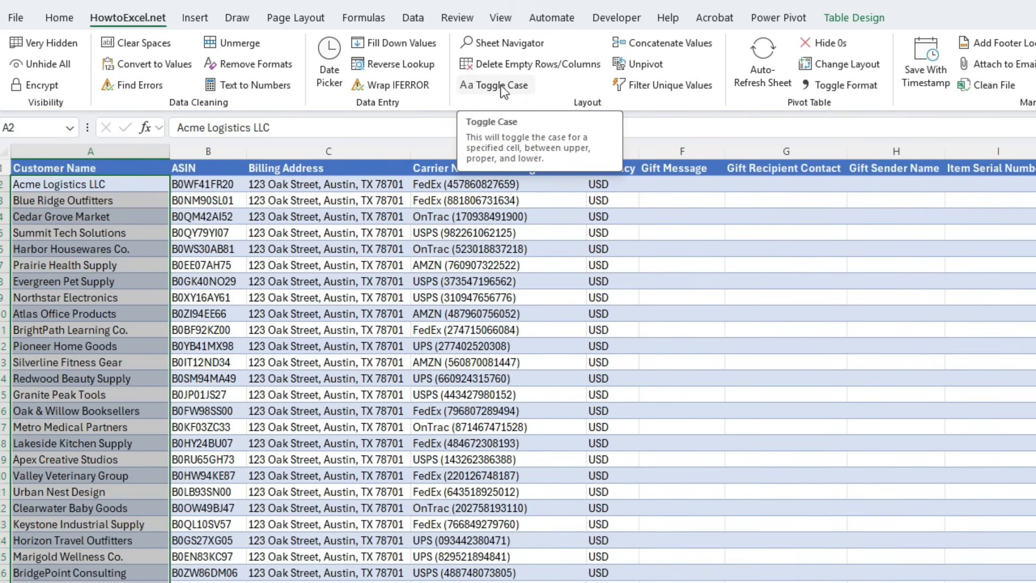
click(515, 90)
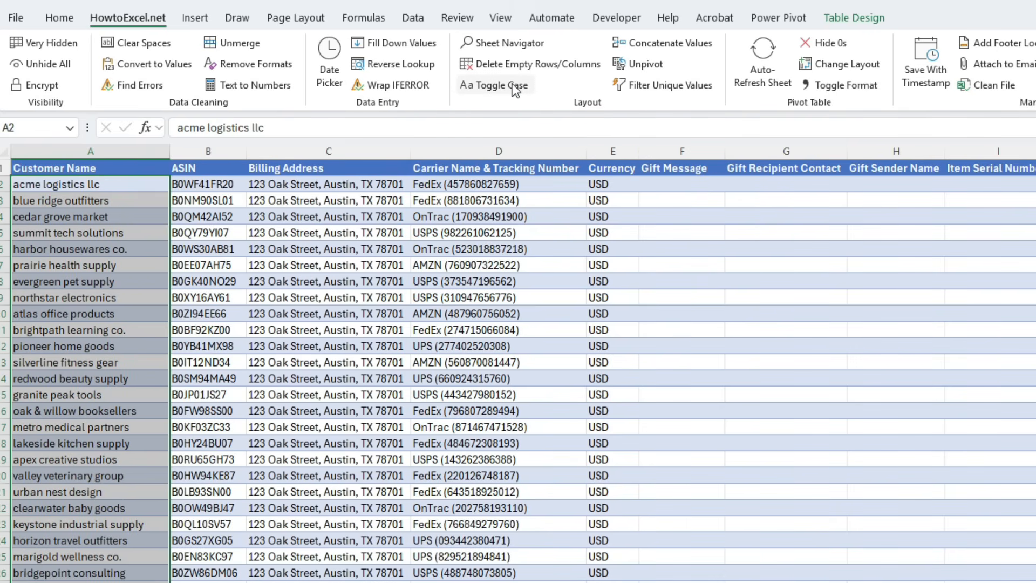
click(516, 90)
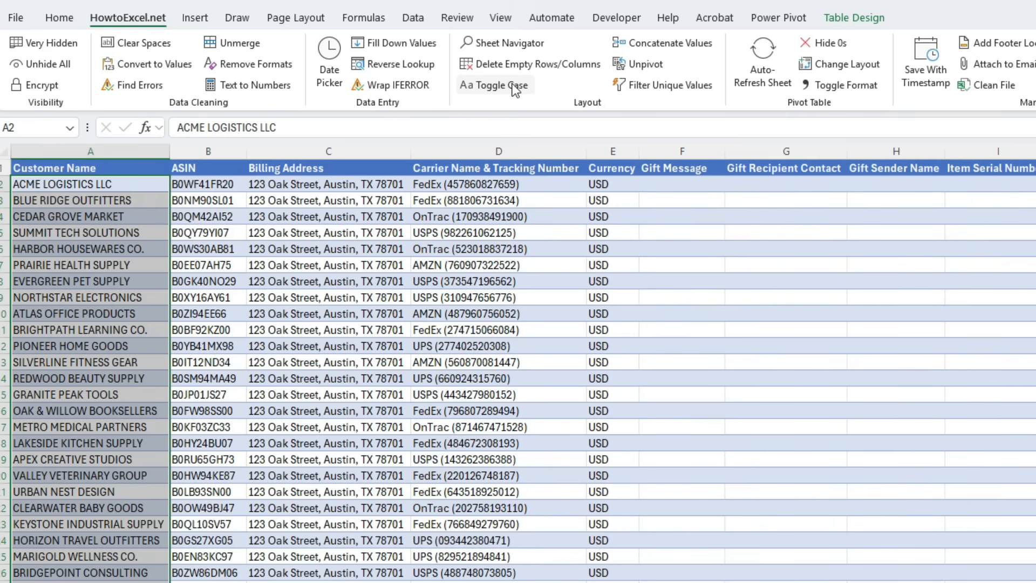
click(515, 90)
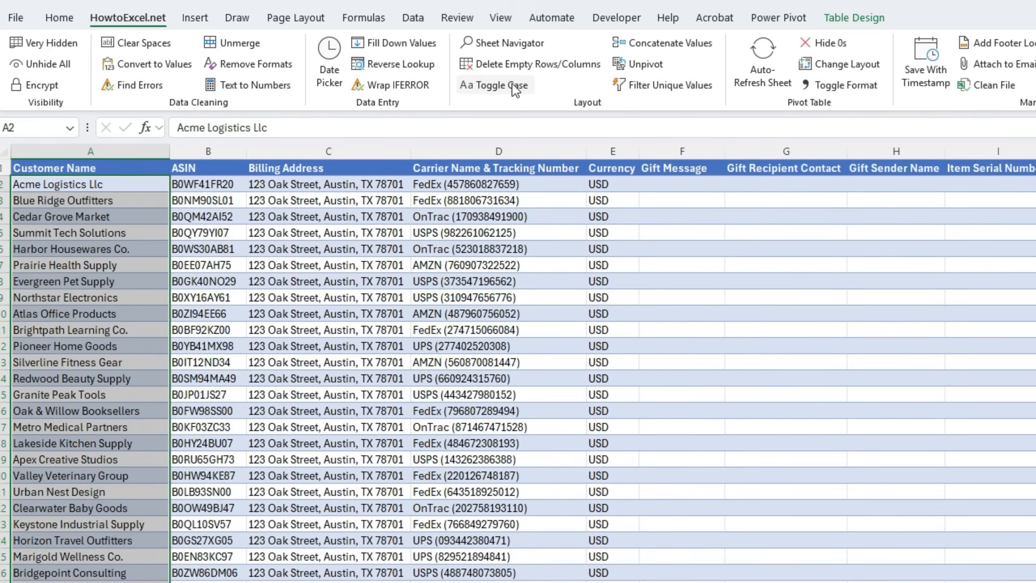
click(515, 91)
click(516, 90)
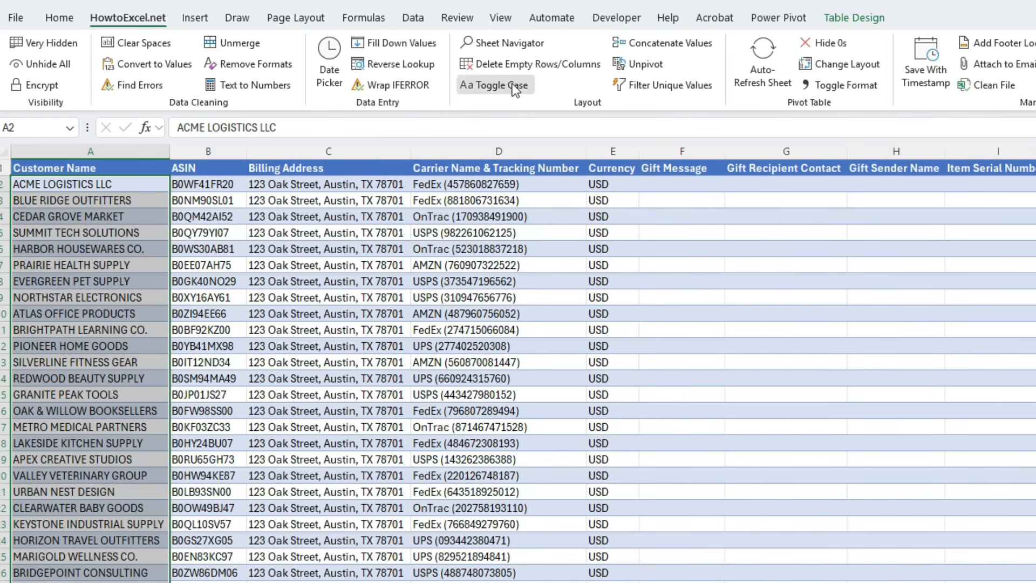
click(516, 90)
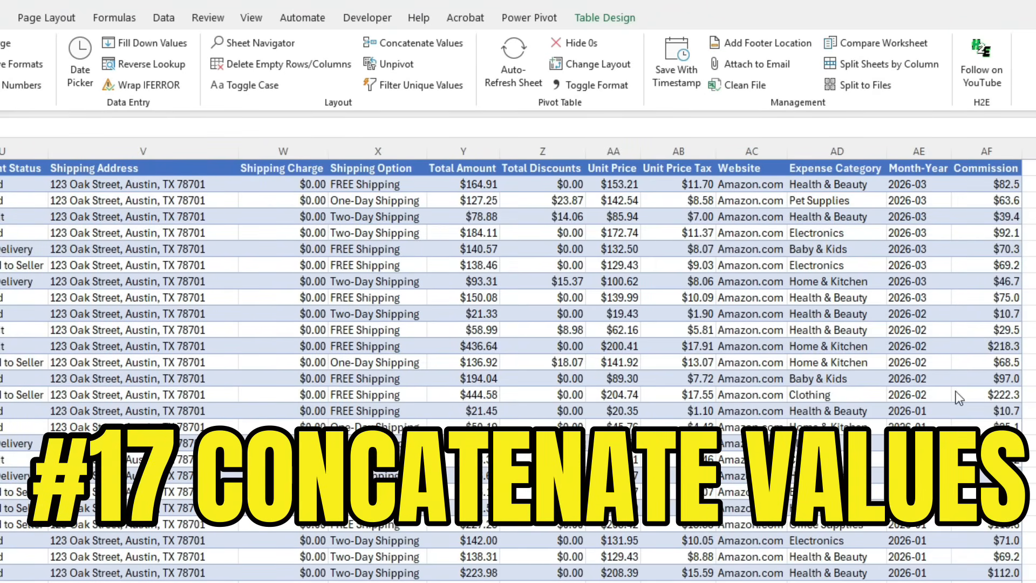
Concatenate the Website and Expense Category values of each row into the Website column.
drag(783, 184, 842, 582)
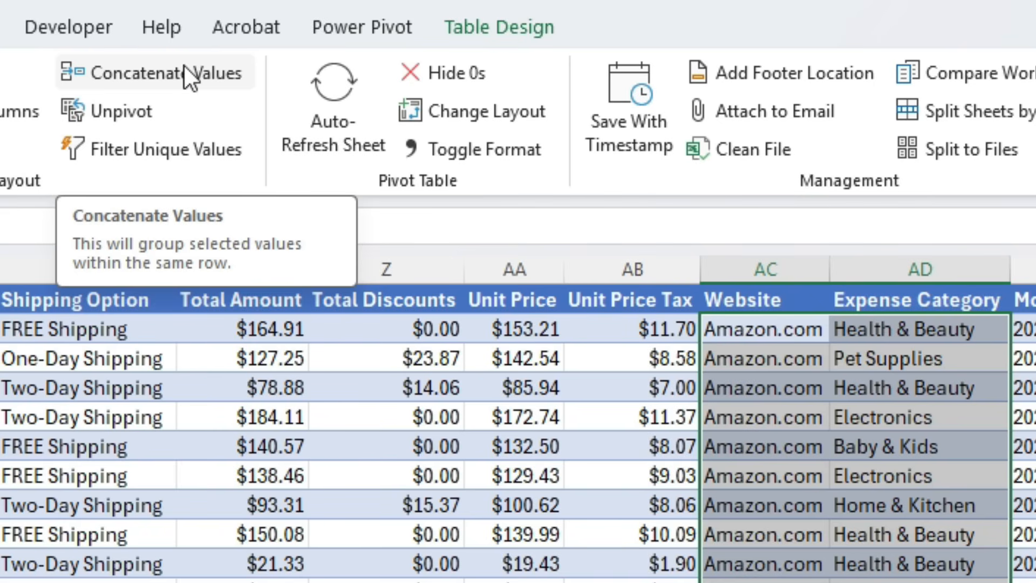
click(183, 67)
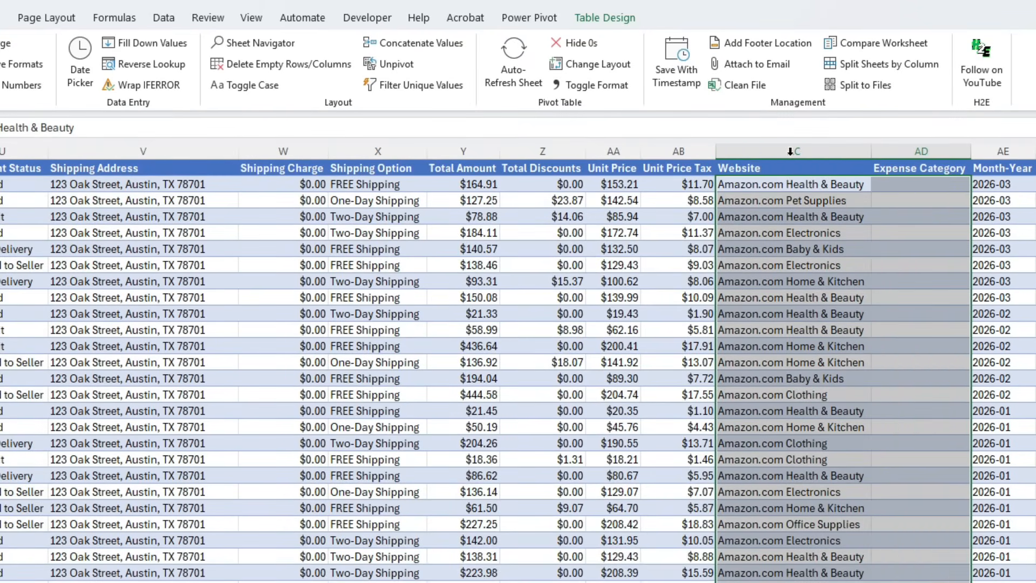
click(867, 218)
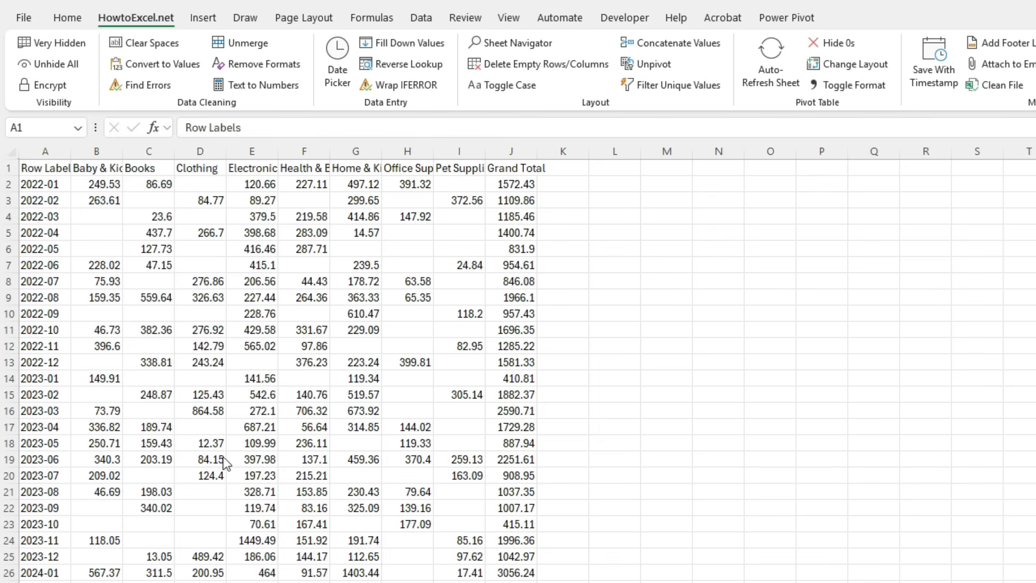
Unpivot the monthly category data in columns A to J into Row Labels, Attribute and Value columns, and review the resulting list.
drag(45, 151, 490, 181)
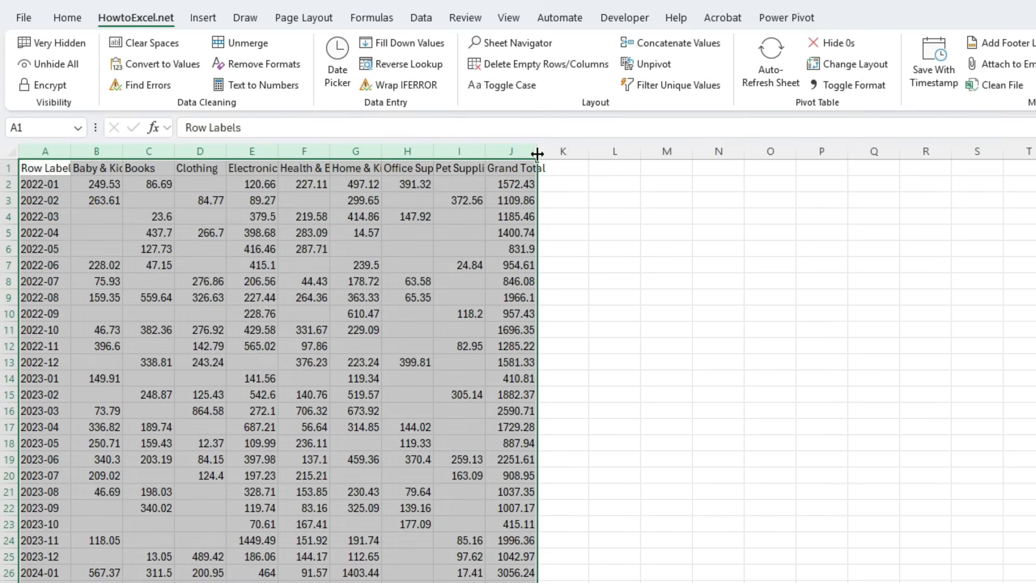
click(659, 66)
click(875, 449)
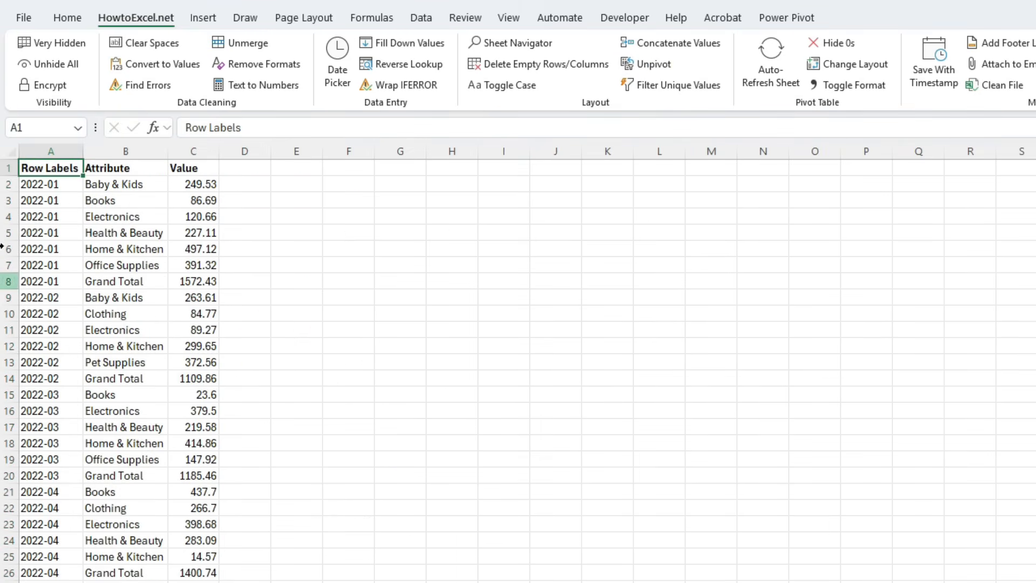
scroll(139, 355, down, 7)
scroll(139, 355, down, 20)
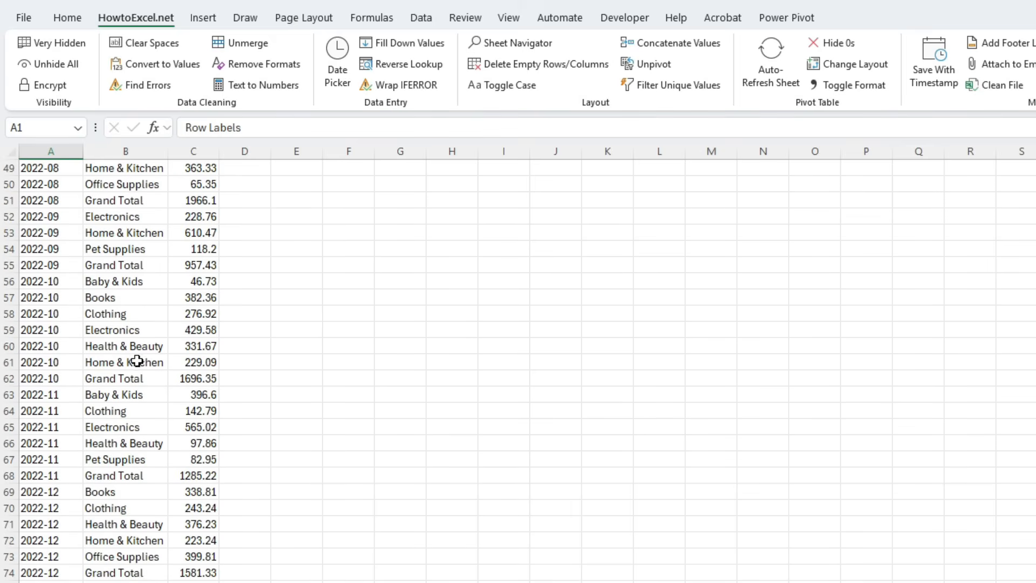
scroll(116, 370, down, 20)
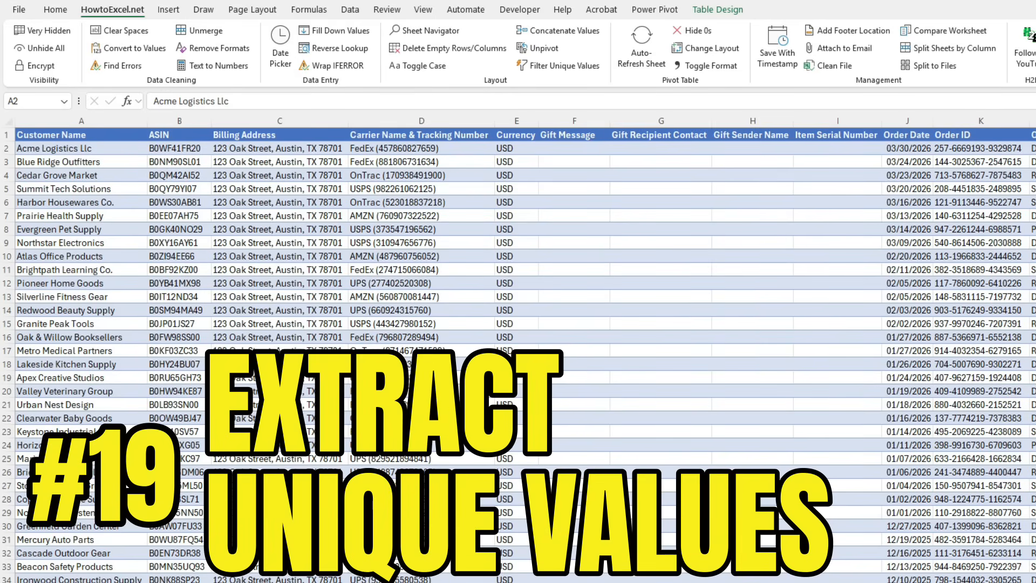
Extract the unique Customer Name values from A2 downward into a list starting at cell AI2, and review the list.
click(92, 146)
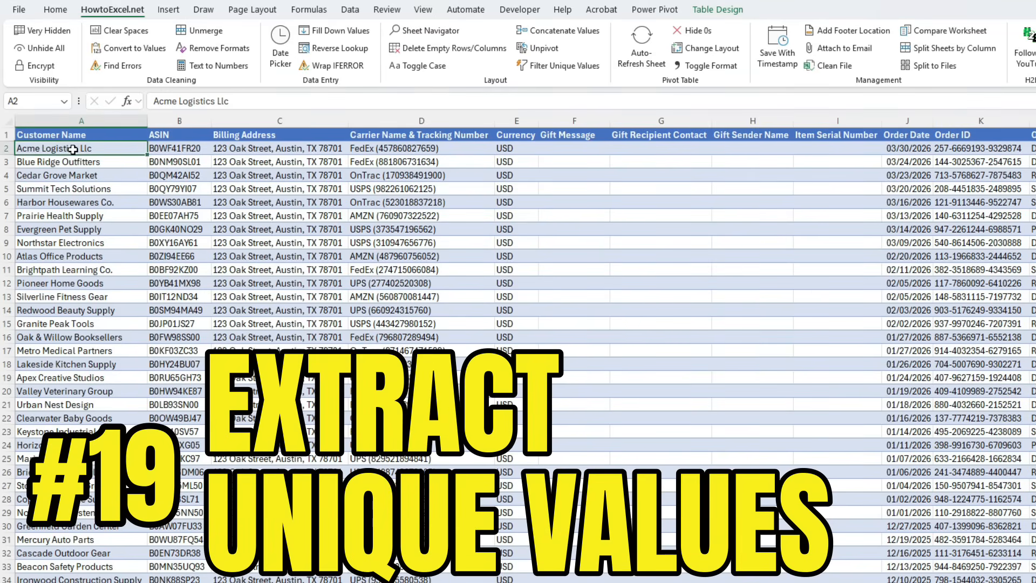
key(ctrl+shift+Down)
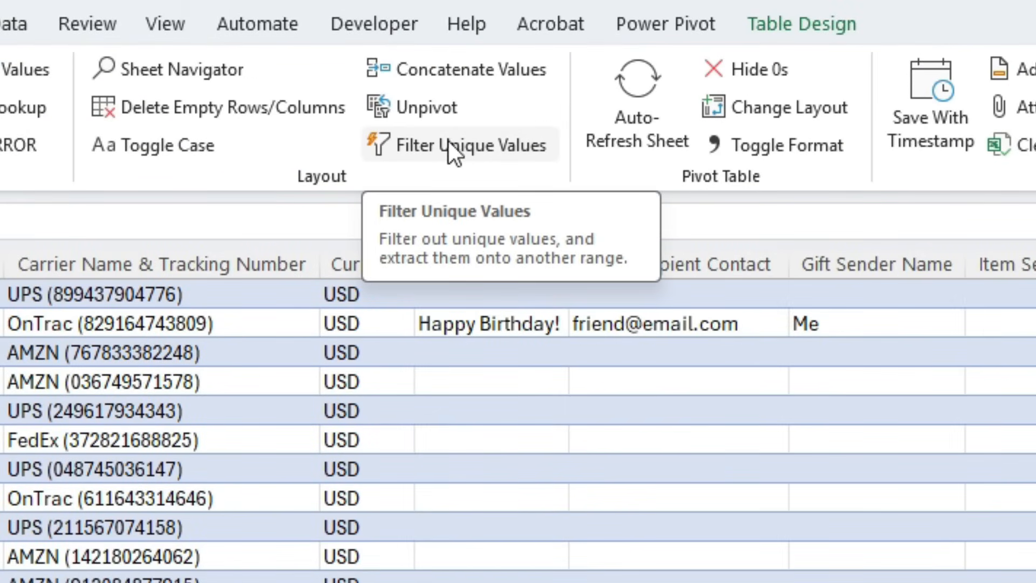
click(455, 136)
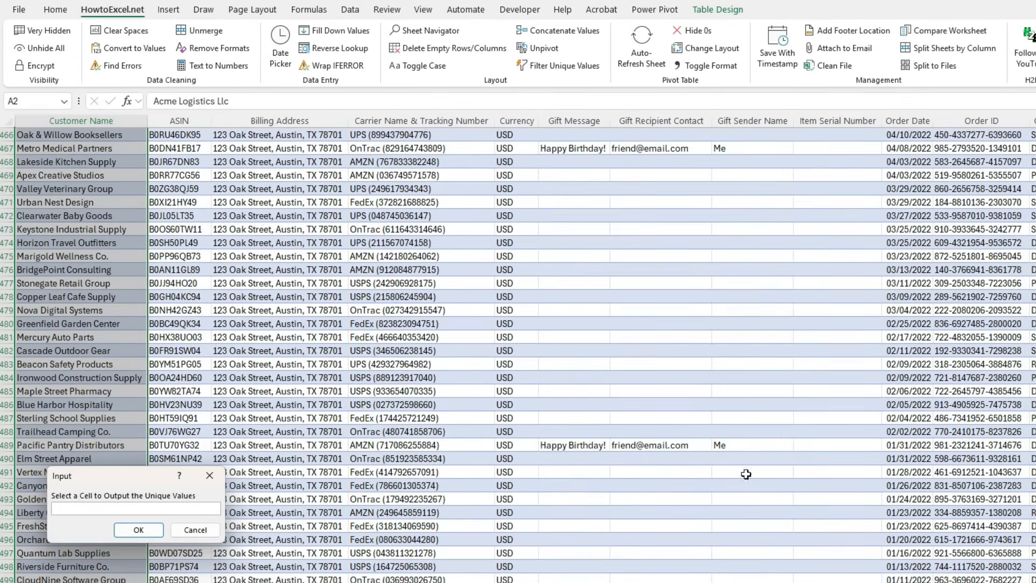
scroll(518, 351, right, 8)
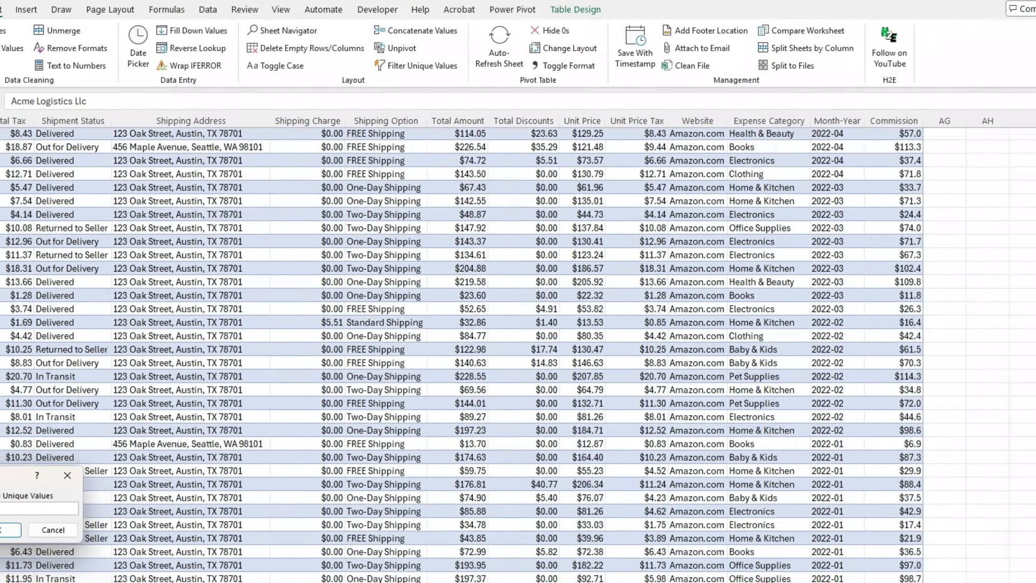
scroll(518, 351, up, 20)
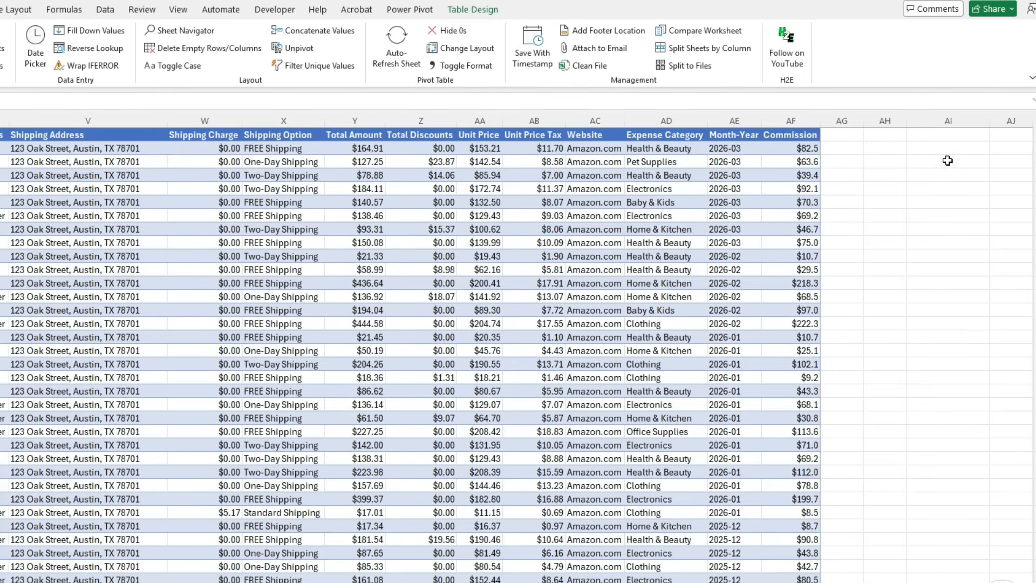
click(933, 153)
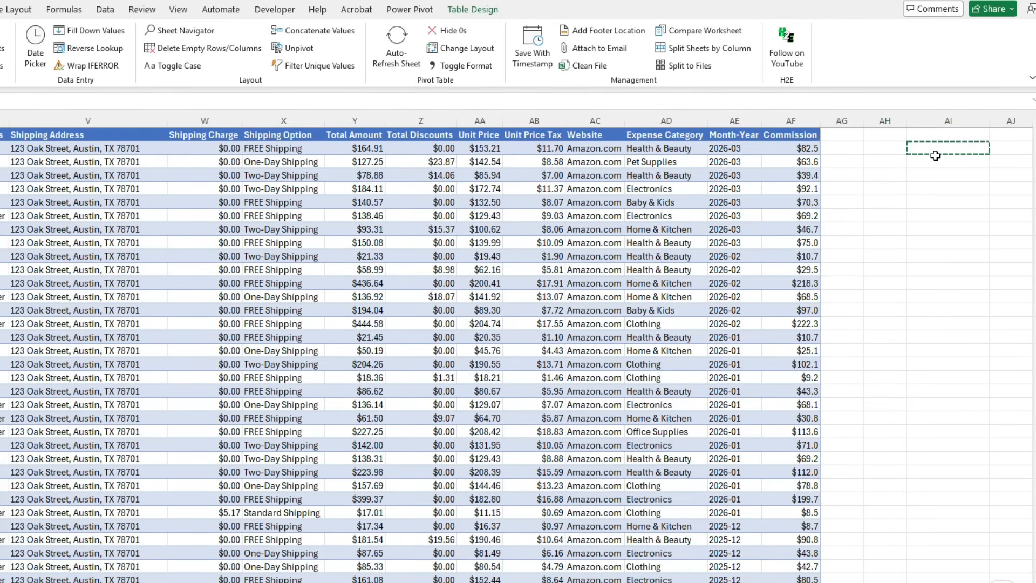
key(Return)
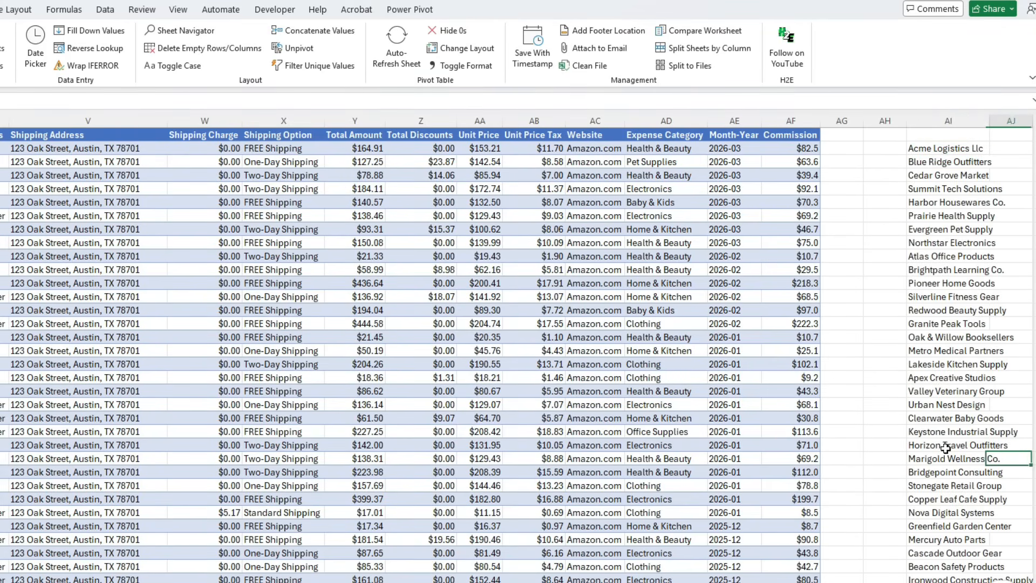
key(Right)
key(Right)
scroll(805, 384, down, 8)
scroll(799, 397, up, 8)
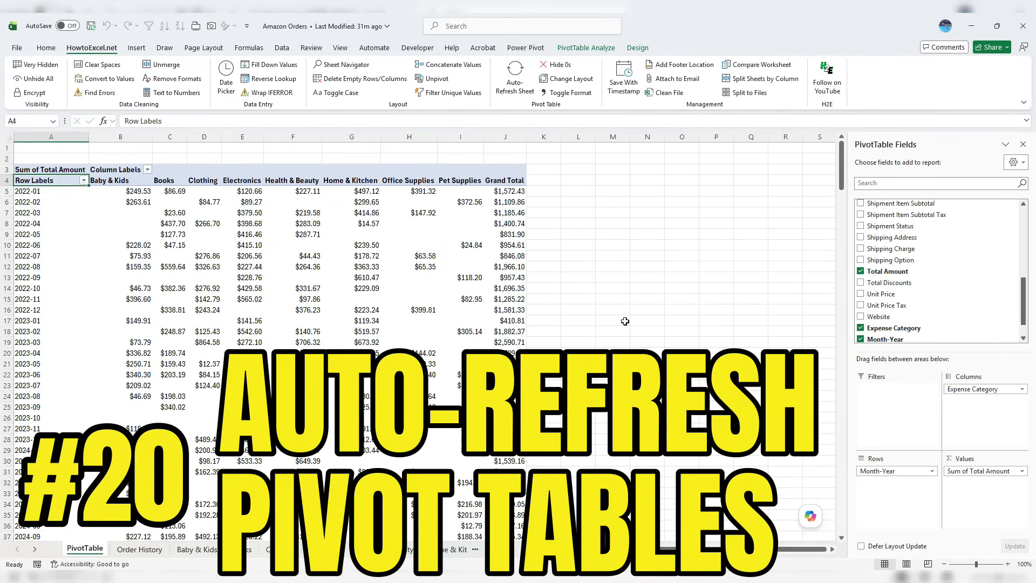
Turn on auto-refresh for the PivotTable sheet, and compare the Order History data with the refreshed pivot table.
click(520, 90)
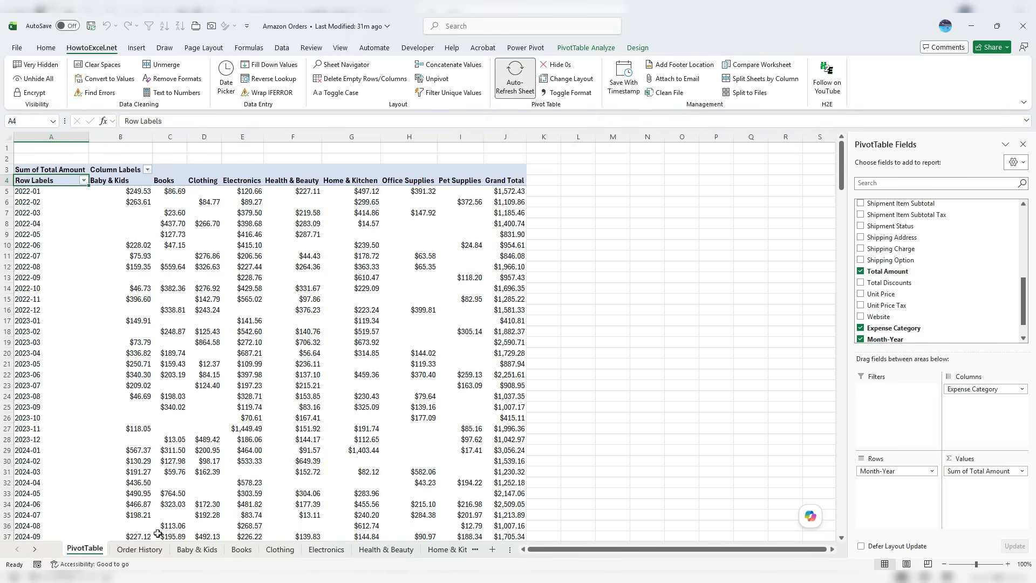
click(140, 549)
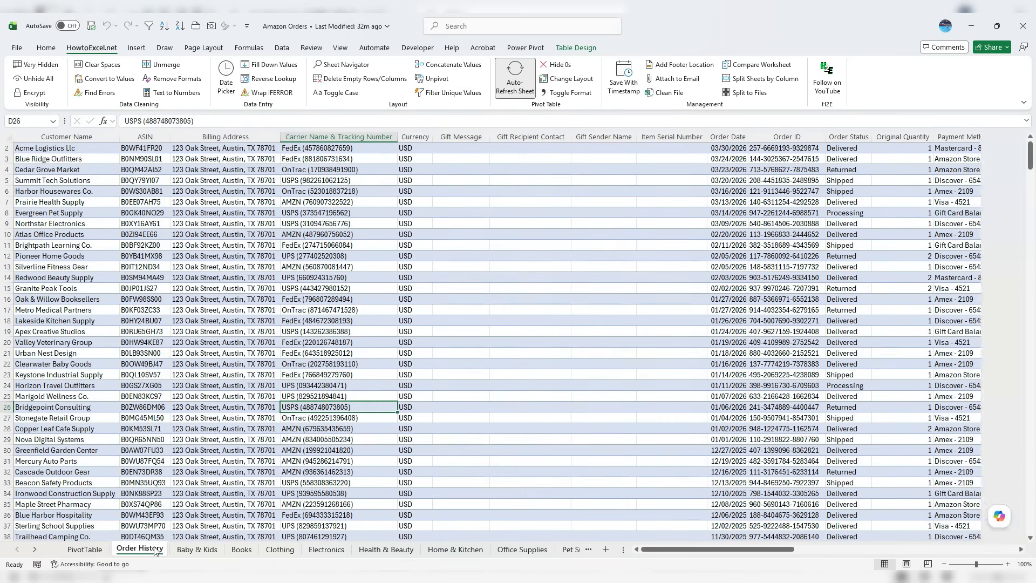
click(104, 550)
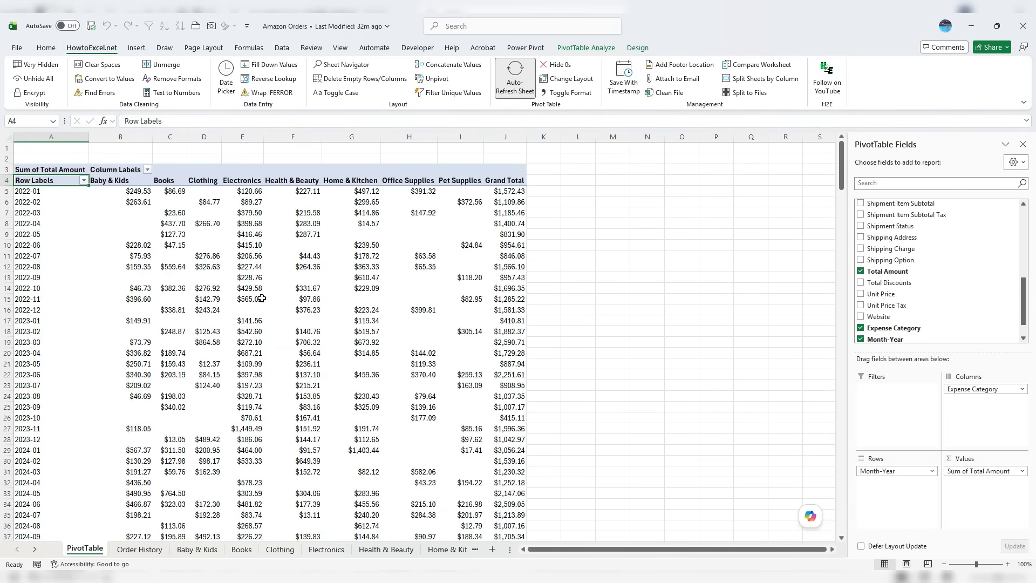
scroll(315, 363, down, 2)
scroll(315, 363, down, 7)
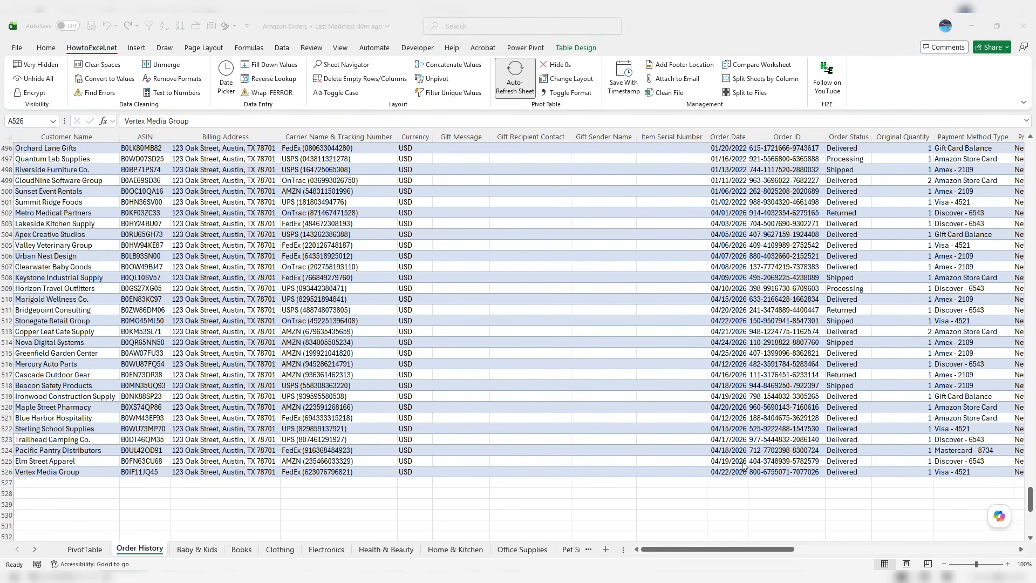
click(92, 549)
click(92, 550)
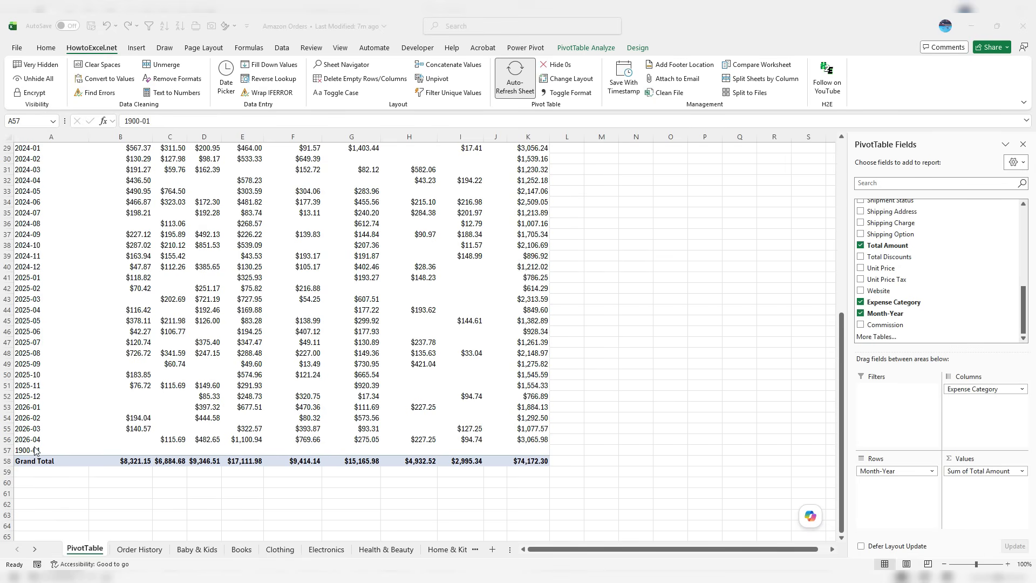
Hide the empty 1900-01 row of the pivot table with Hide 0s.
click(39, 450)
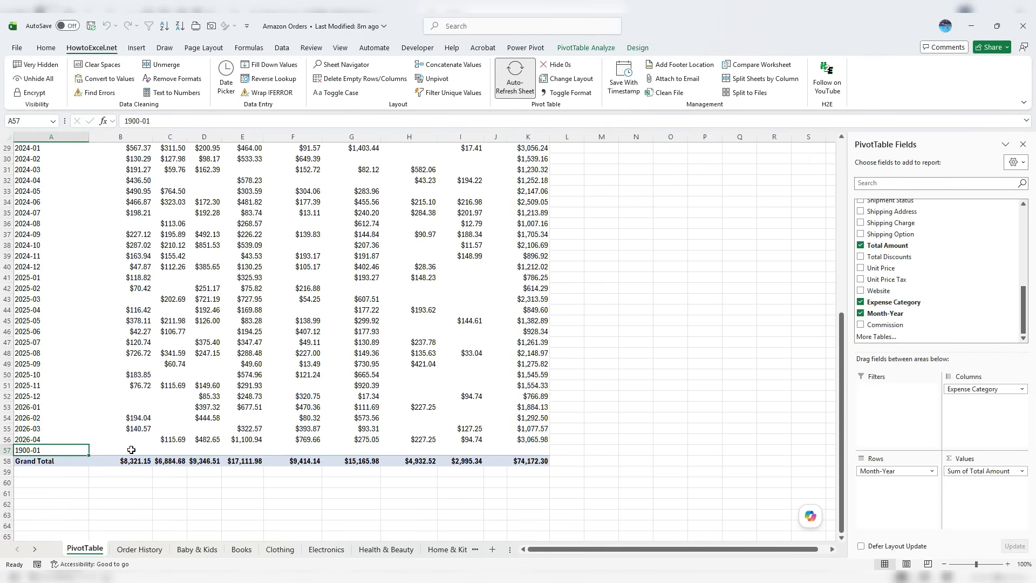
click(560, 66)
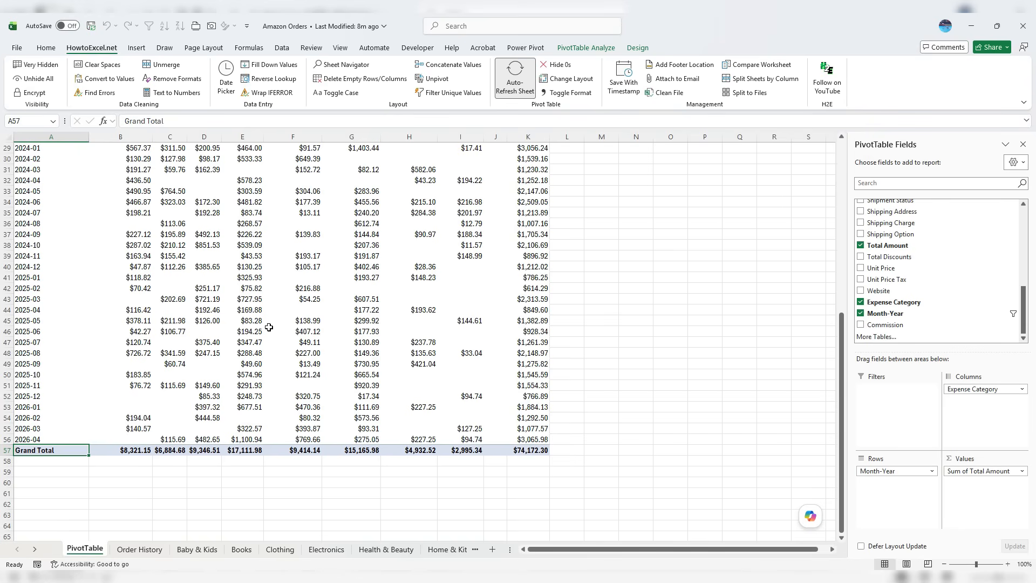
mouse_move(268, 329)
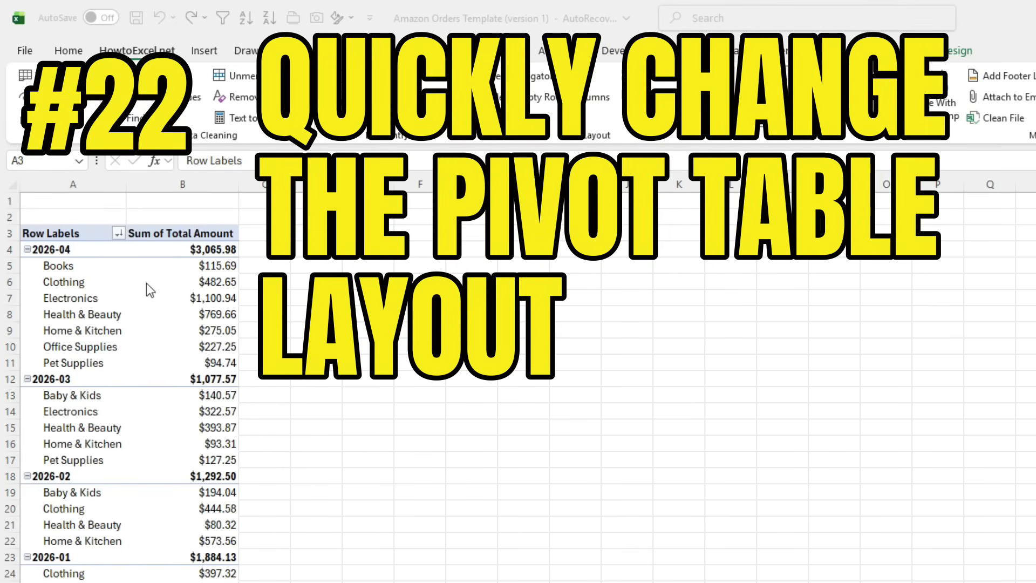
Change the layout of the pivot table that lists expense categories under each month with Change Layout.
click(202, 361)
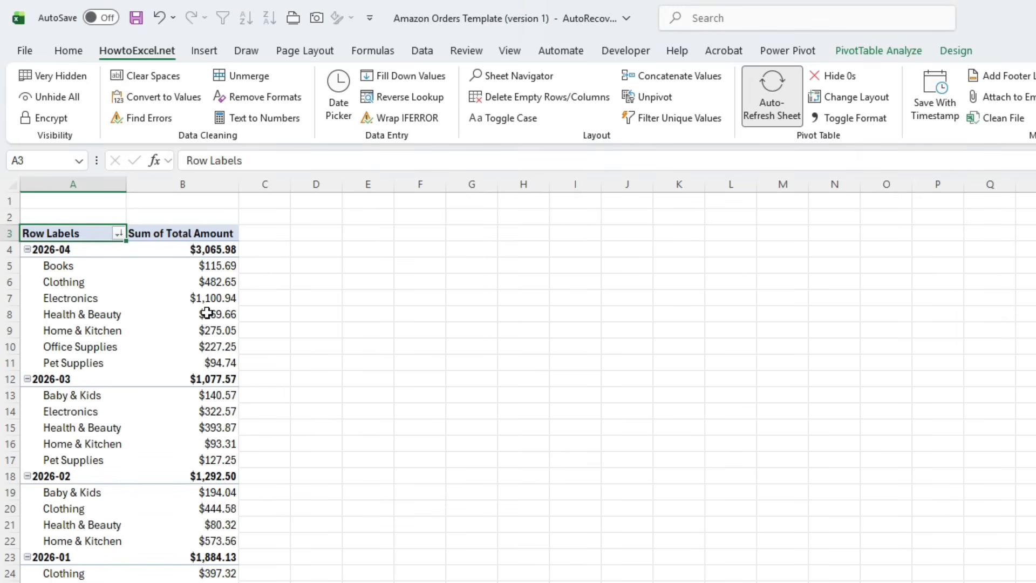
click(854, 102)
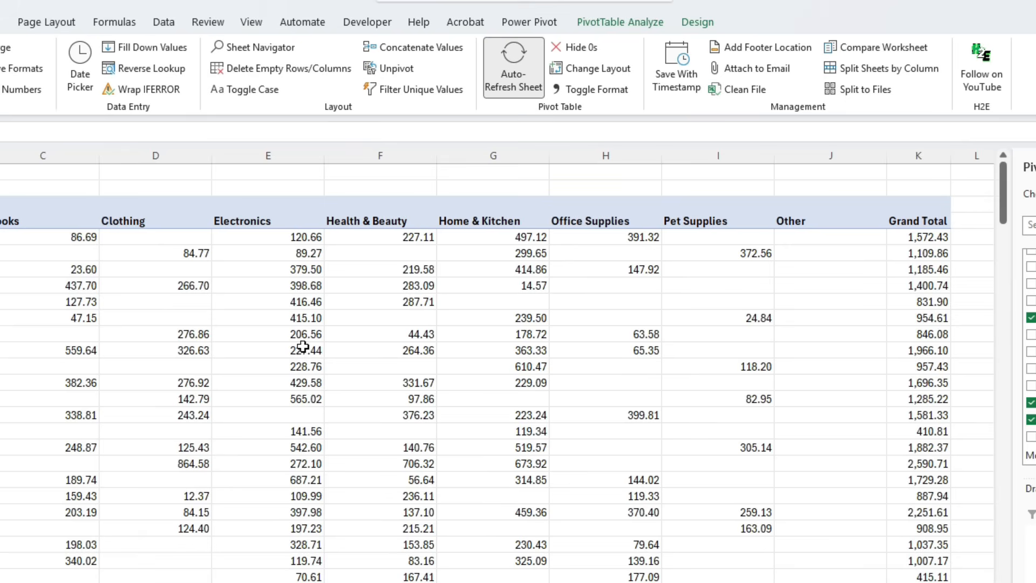
Cycle the pivot table's Sum of Total Amount values through accounting, whole-number, two-decimal and percentage formats with Toggle Format.
click(303, 348)
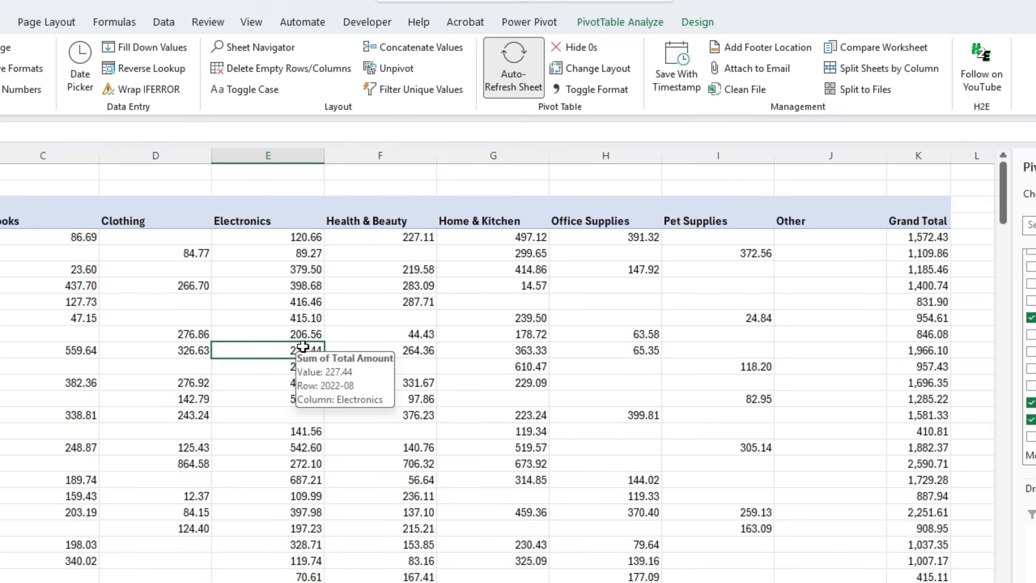
click(602, 95)
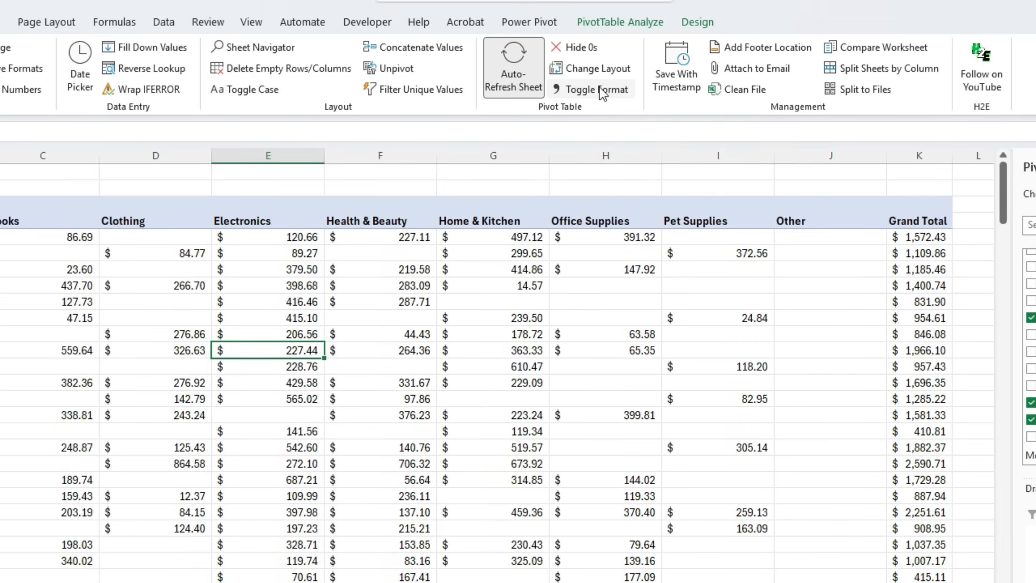
click(603, 92)
click(603, 93)
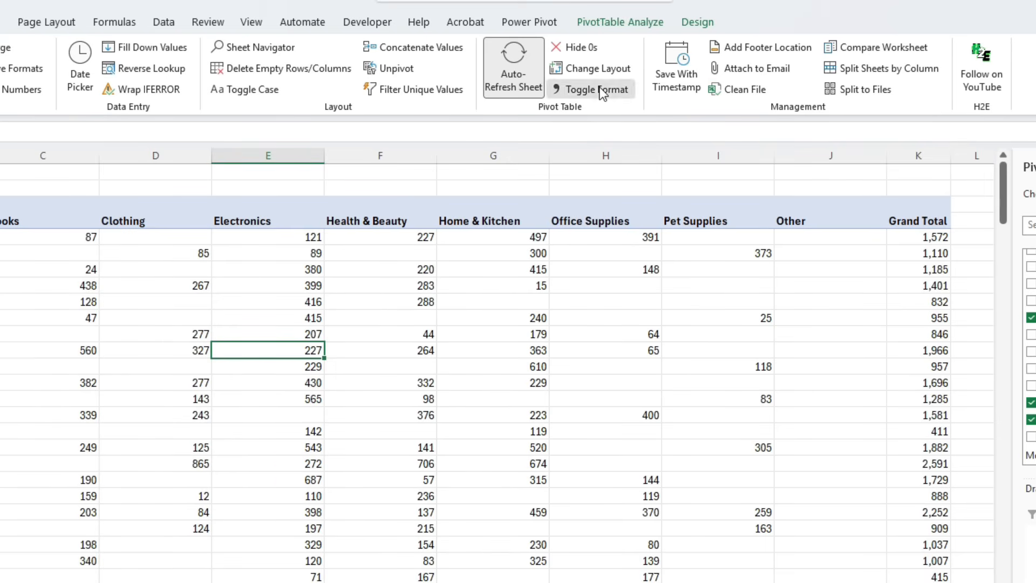
click(602, 93)
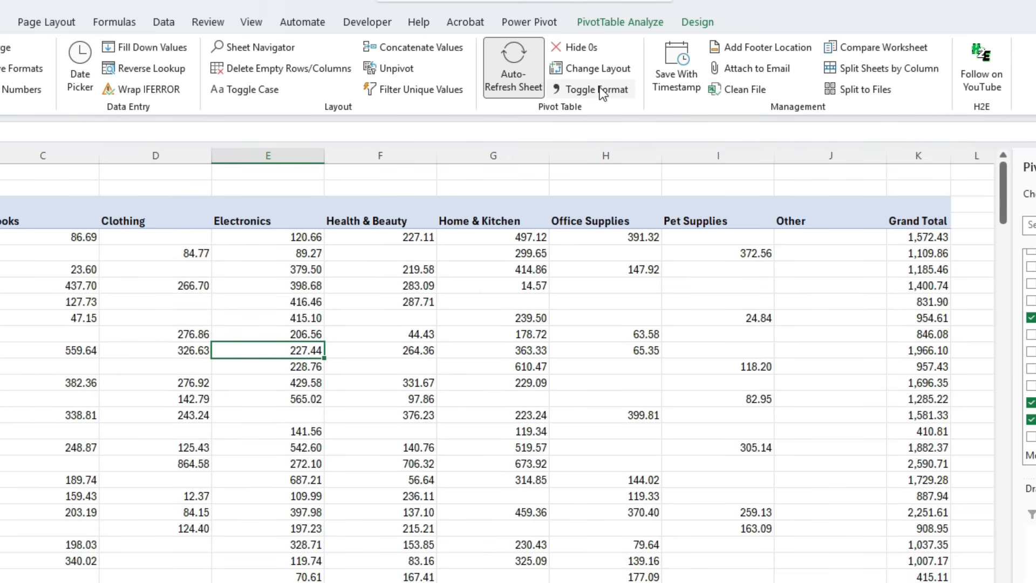
click(603, 94)
click(603, 92)
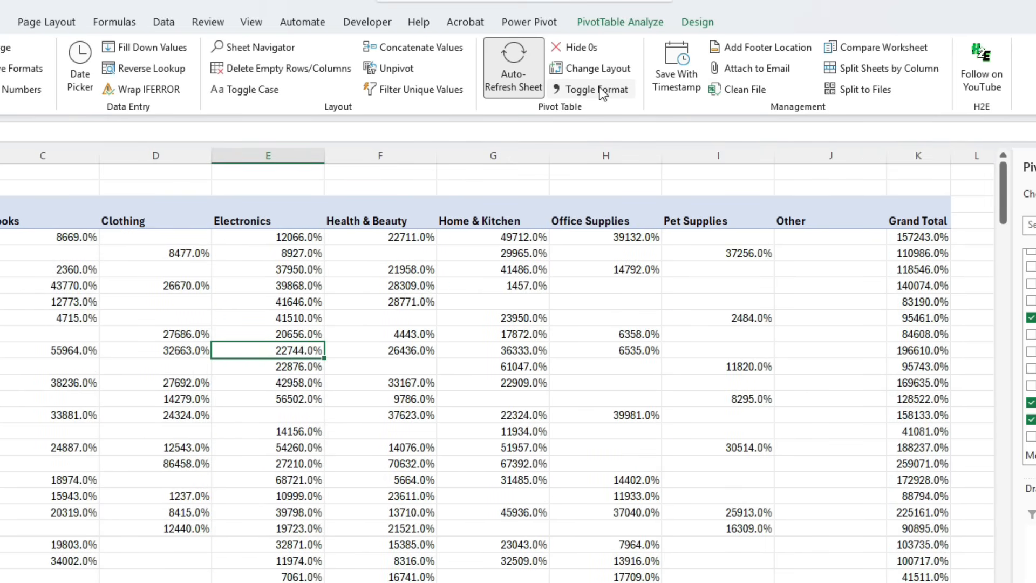
click(603, 93)
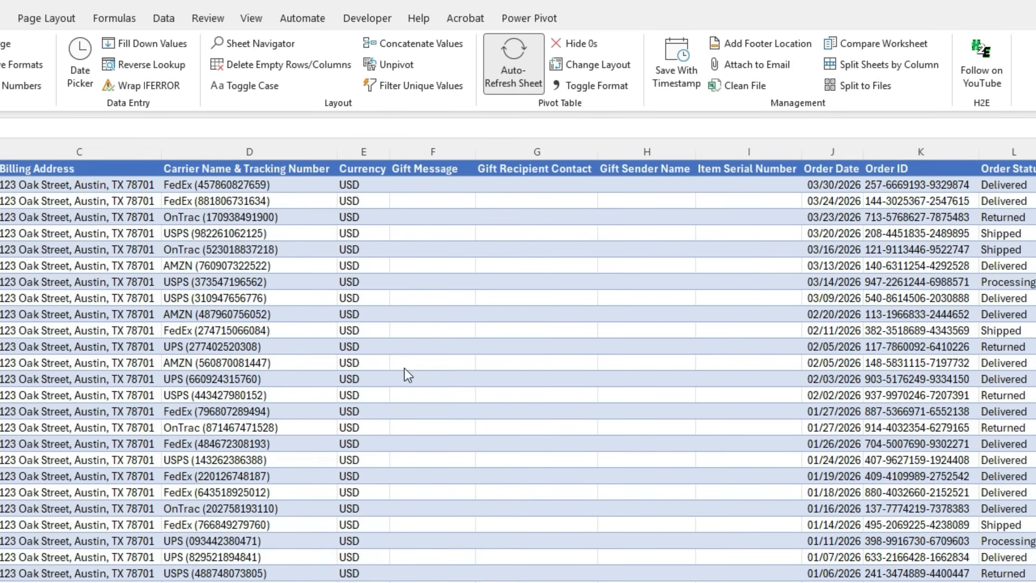
Save the workbook with a timestamp and add the file location to the sheet's footer.
click(681, 80)
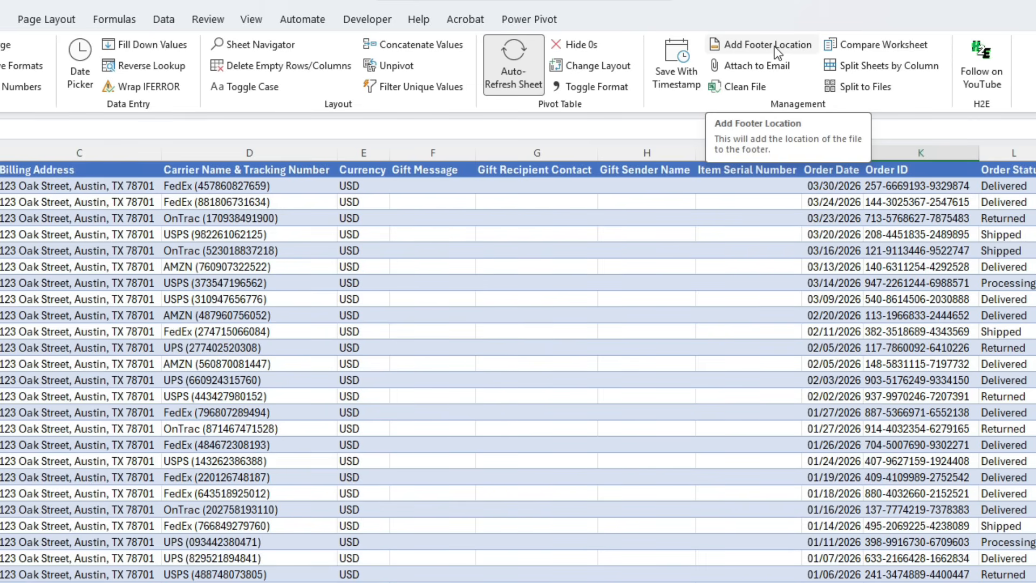
click(776, 48)
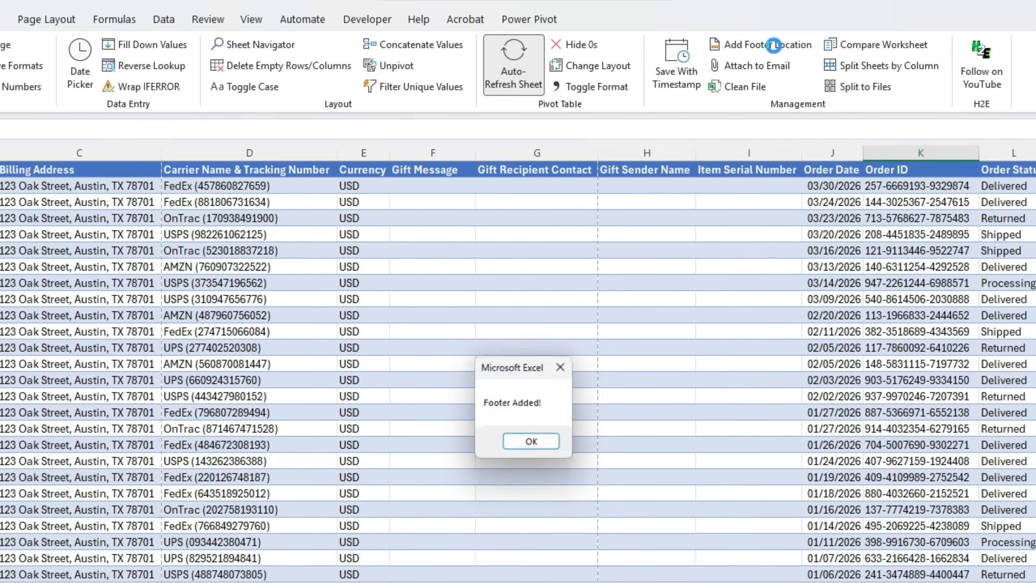
click(556, 442)
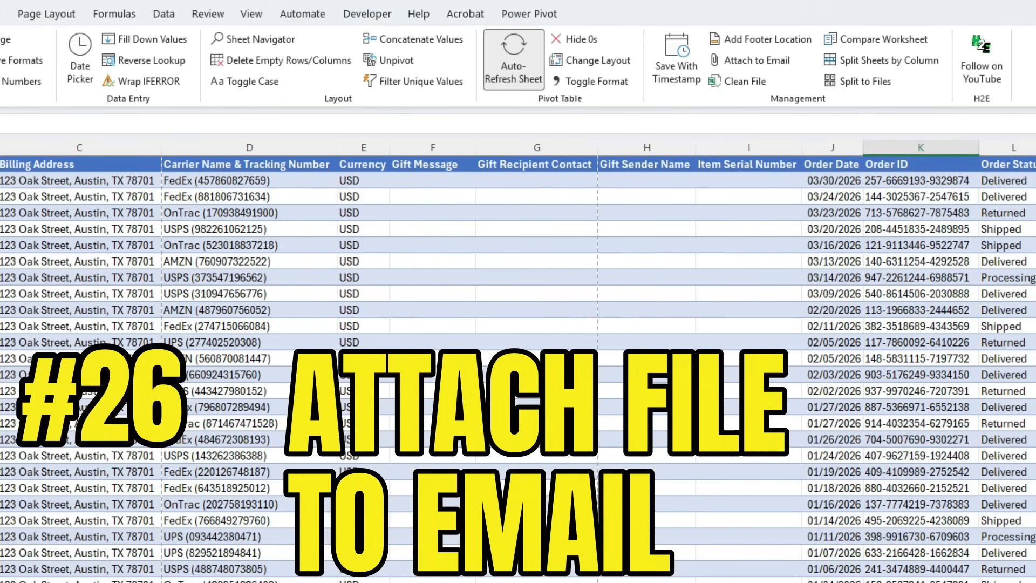
Attach the file to an email with the Entire Workbook export option.
click(781, 64)
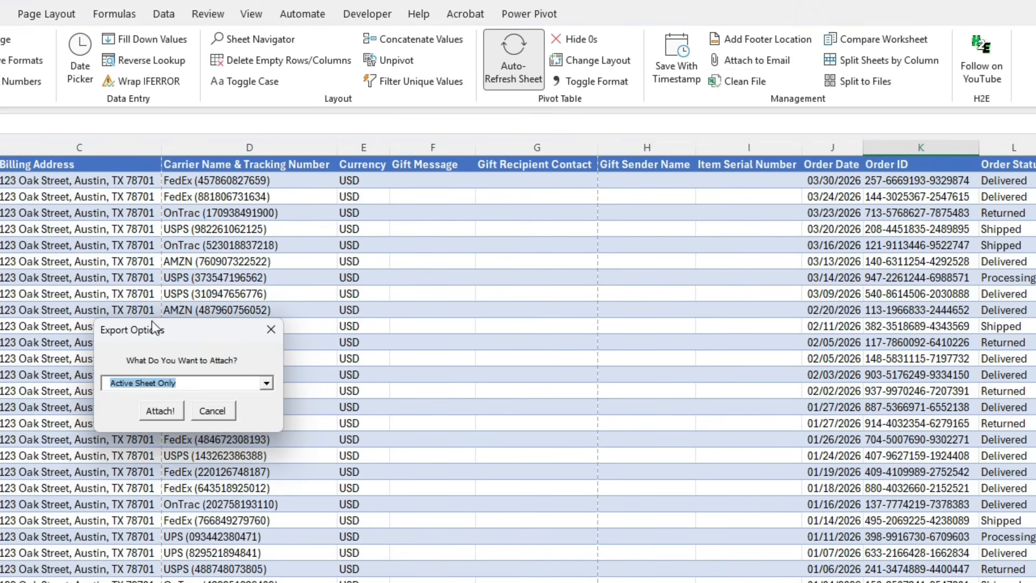
click(266, 383)
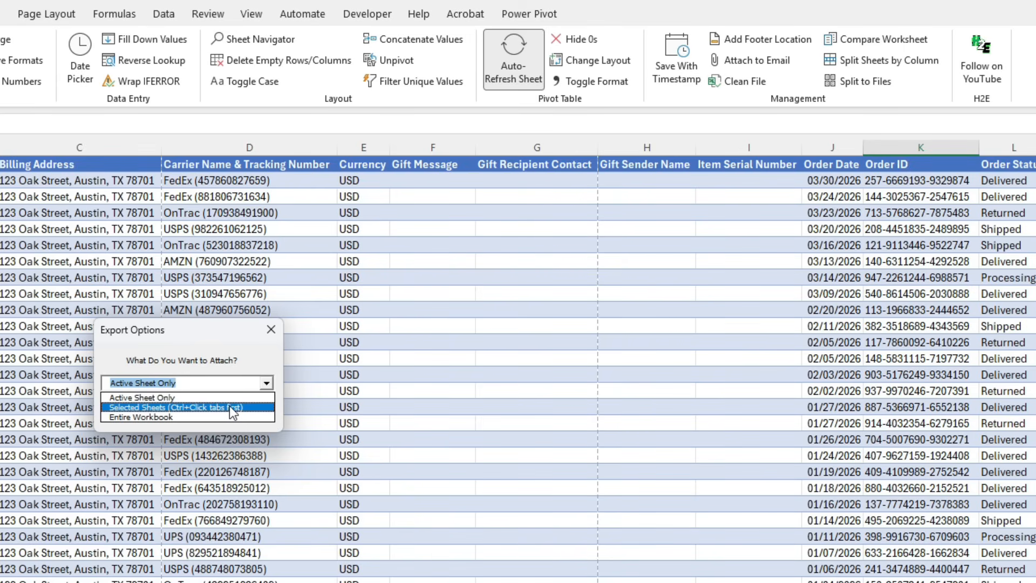
click(195, 418)
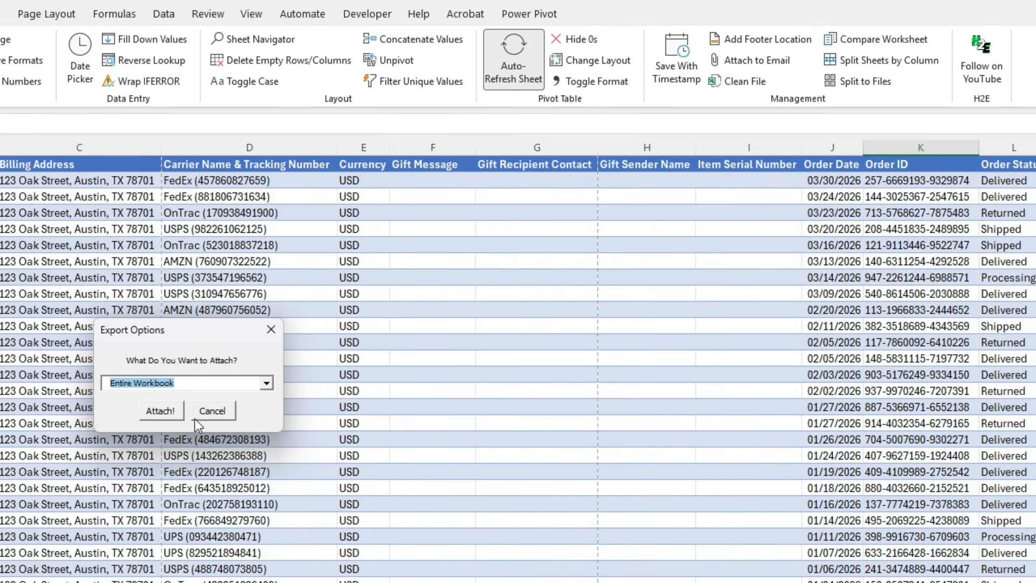
click(161, 411)
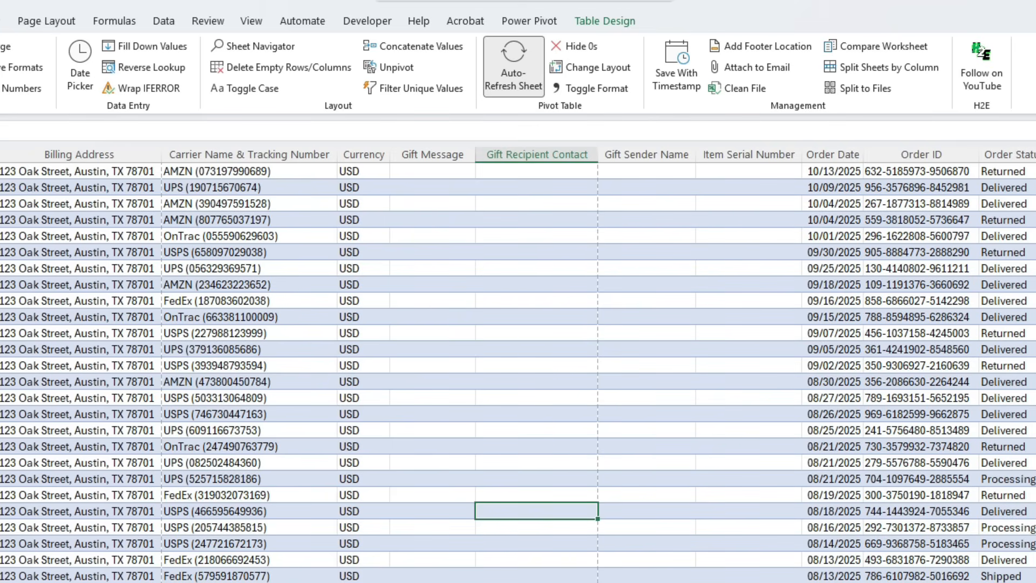
Run Clean File to set the zoom to 100%, reset the scroll and select A1 on all sheets.
scroll(519, 367, up, 1)
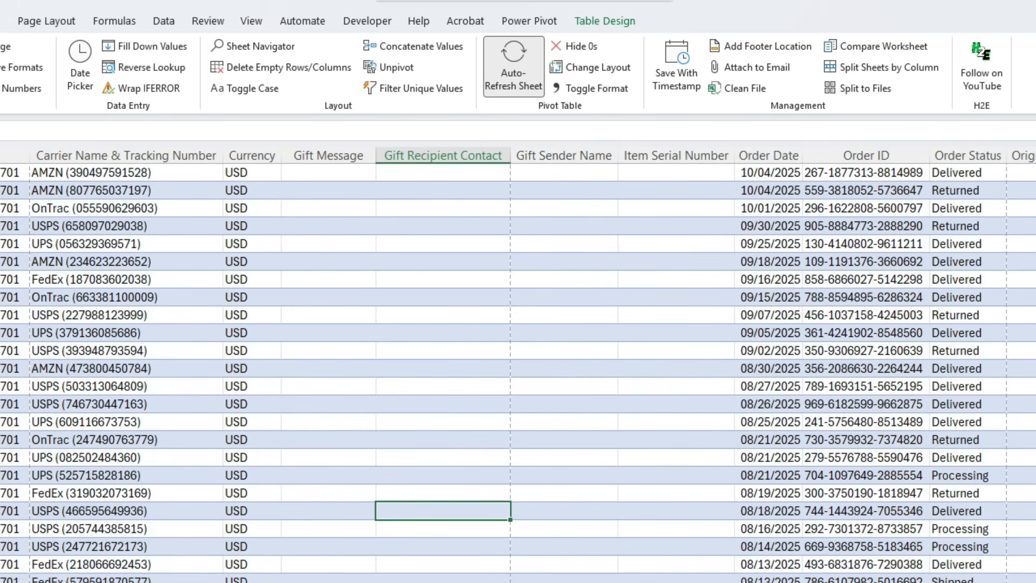
scroll(518, 367, up, 1)
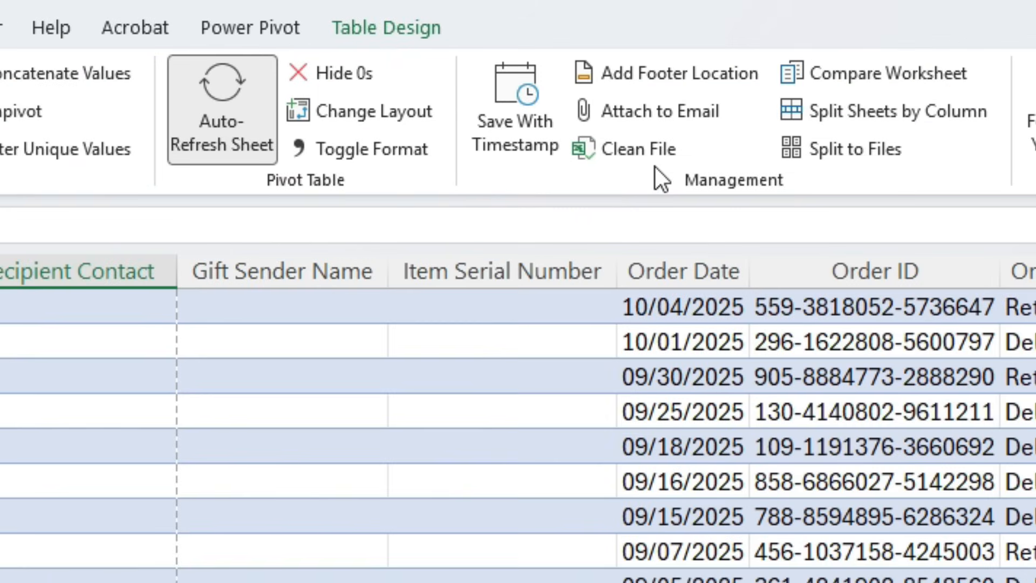
click(656, 161)
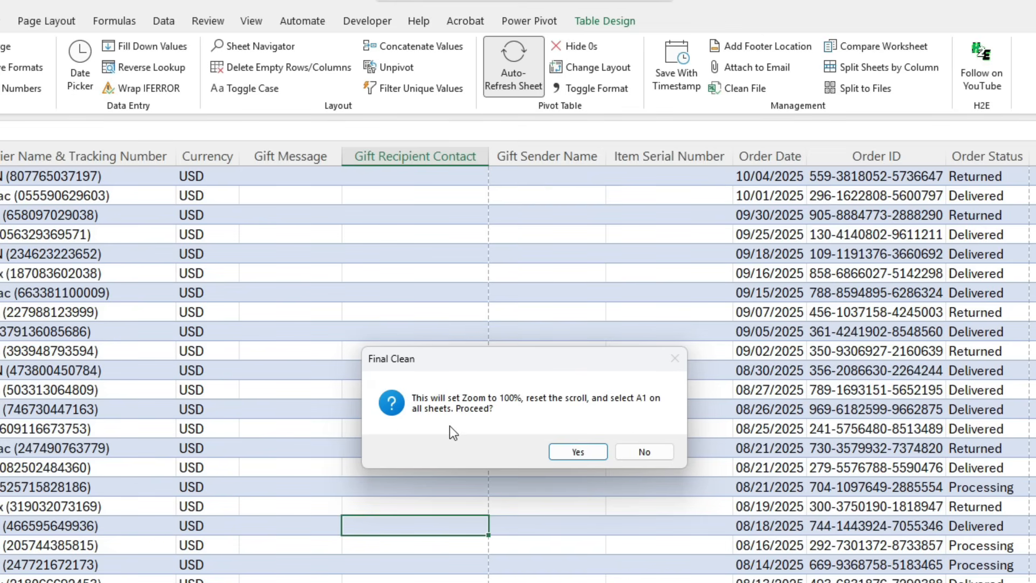
click(587, 455)
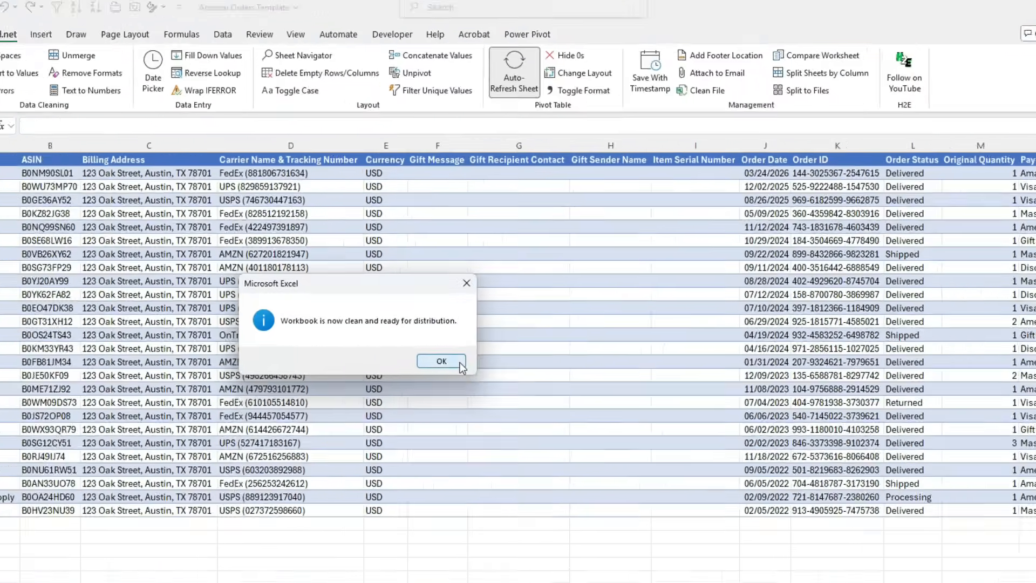
Check the cleaned view on the Order History, Baby & Kids, Books, Clothing and Electronics sheets.
click(446, 413)
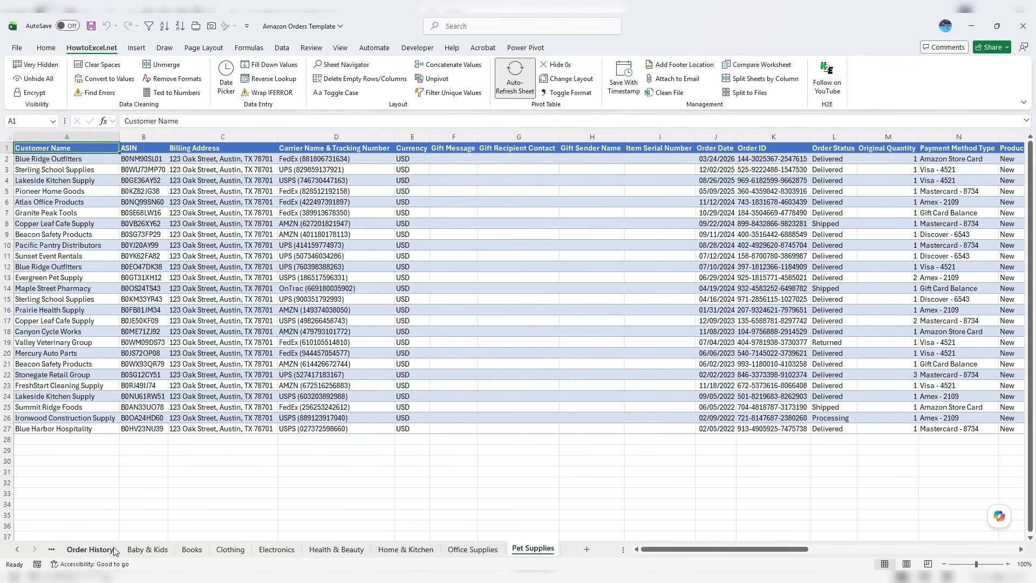
click(90, 550)
click(142, 550)
click(192, 550)
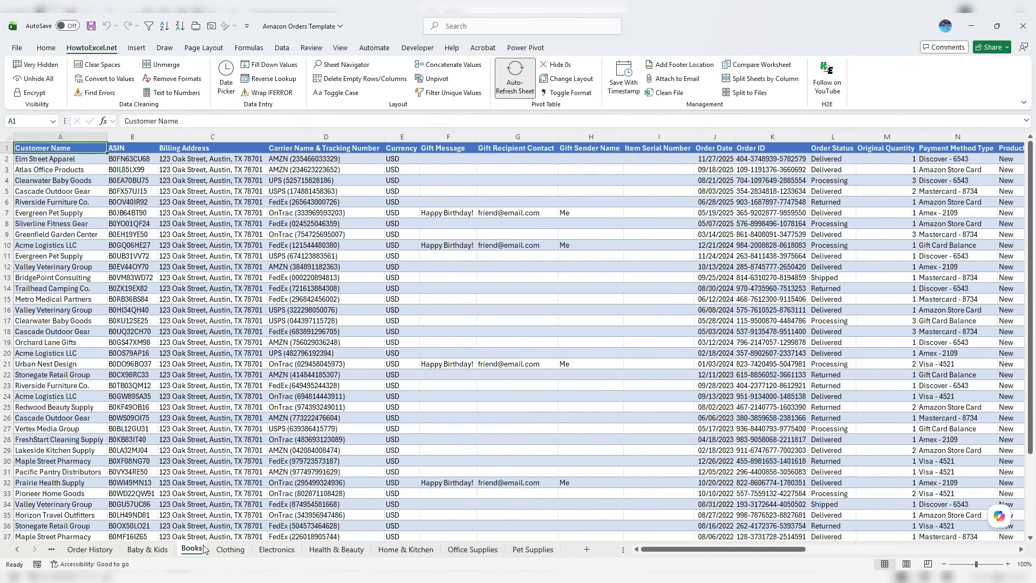
click(229, 549)
click(275, 550)
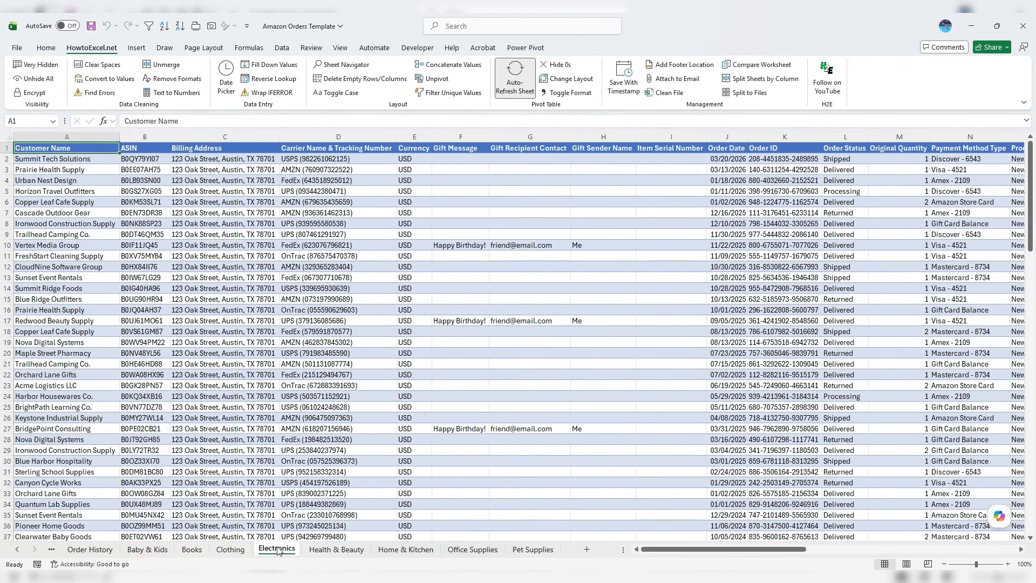
click(221, 550)
click(196, 549)
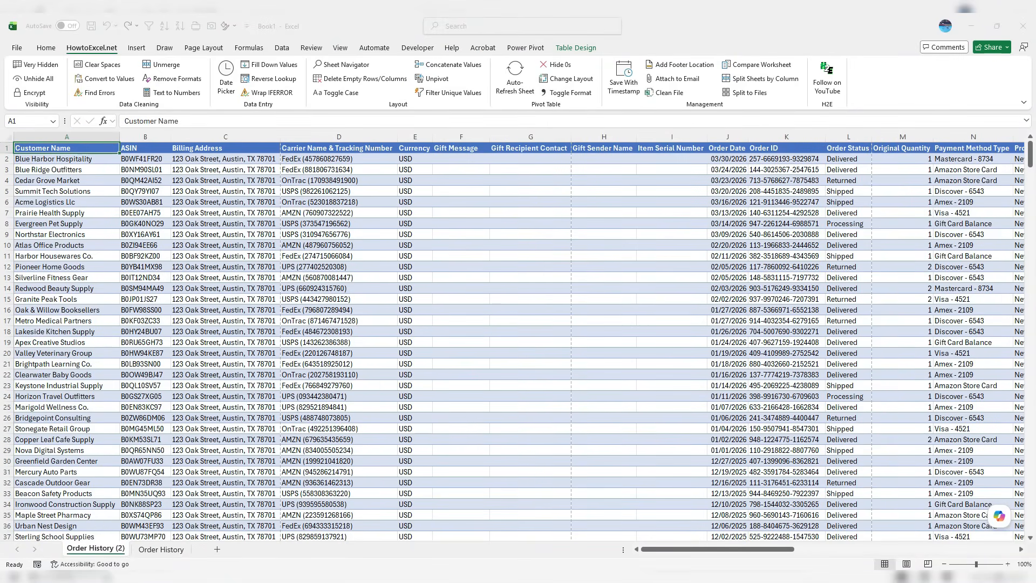
Run Compare Worksheet with Order History (2) as the first sheet and Order History as the second.
drag(851, 274, 444, 290)
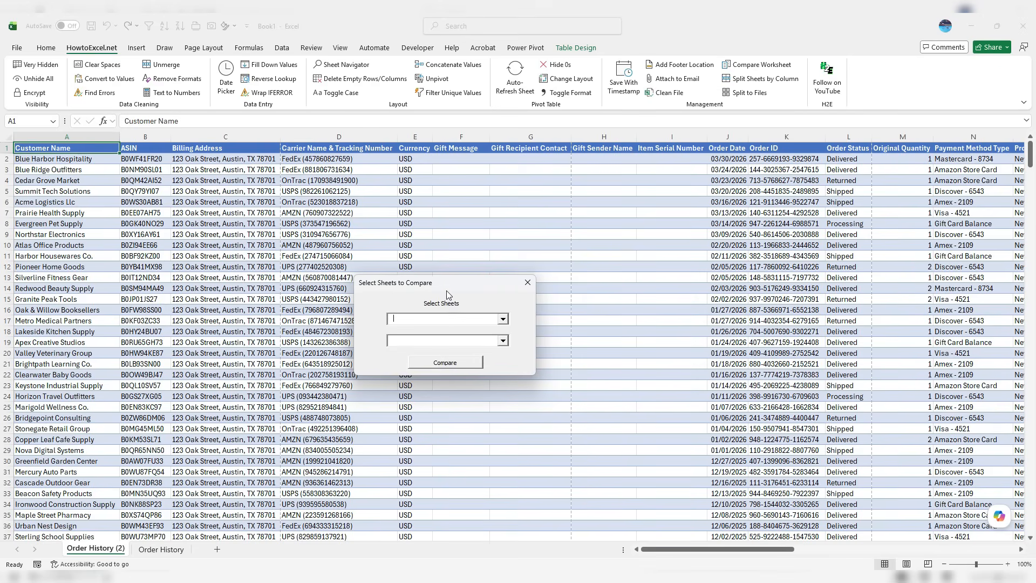
click(502, 321)
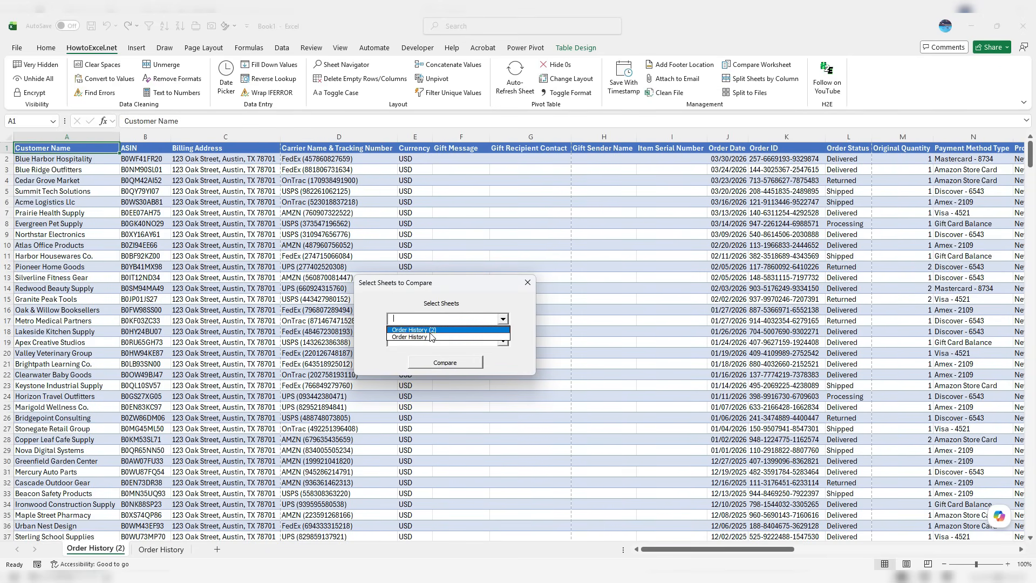
click(426, 330)
click(503, 341)
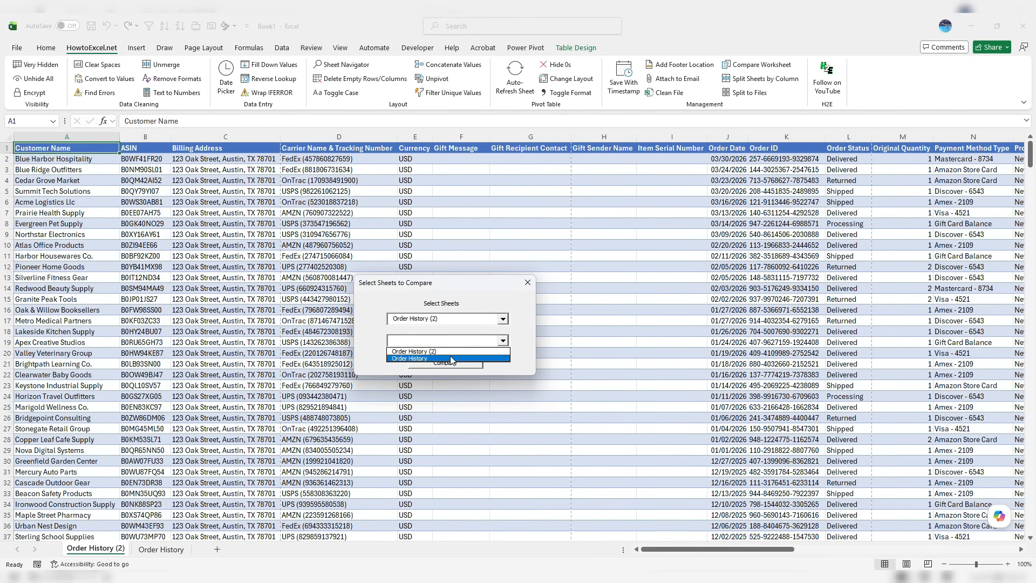
click(426, 359)
click(453, 363)
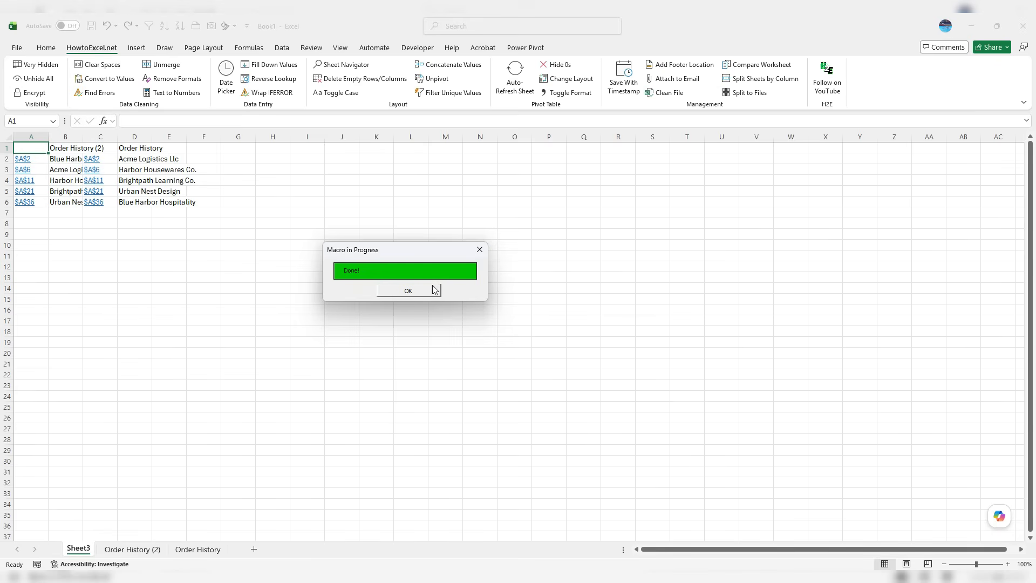
click(419, 290)
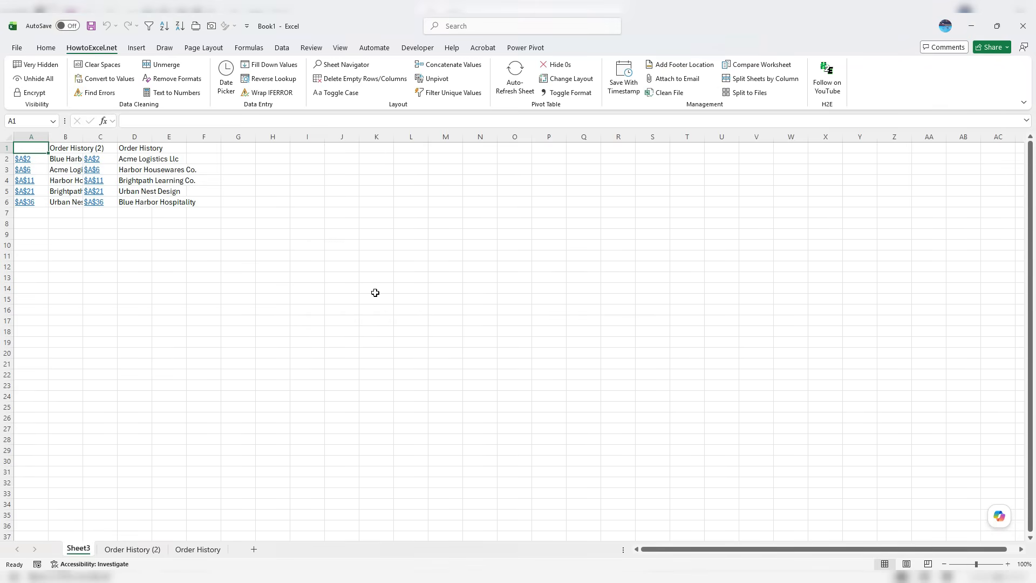
AutoFit columns B and D of the comparison results sheet and review the highlighted differences on the compared order sheets.
double_click(86, 137)
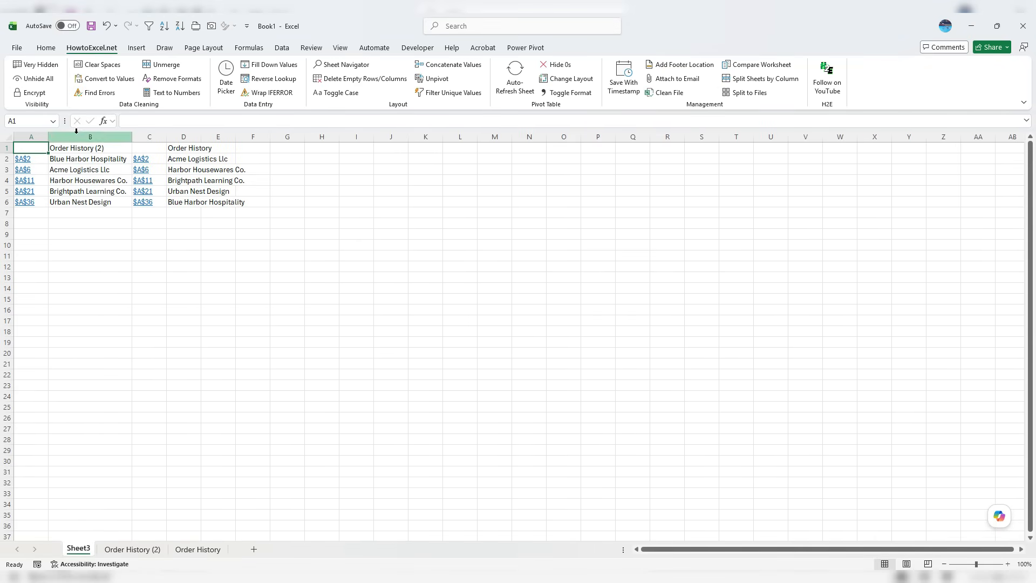
click(75, 144)
click(196, 147)
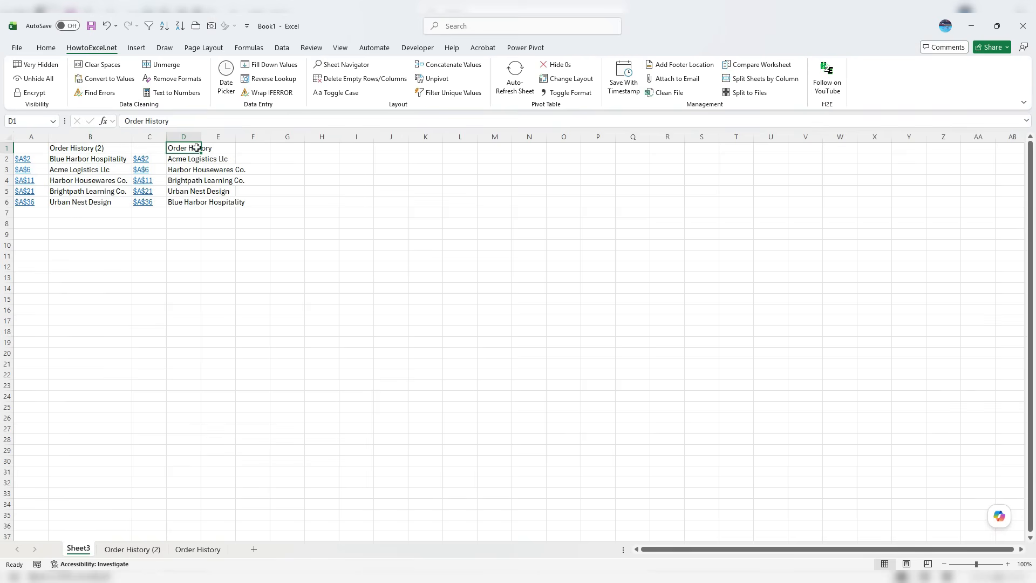
double_click(201, 137)
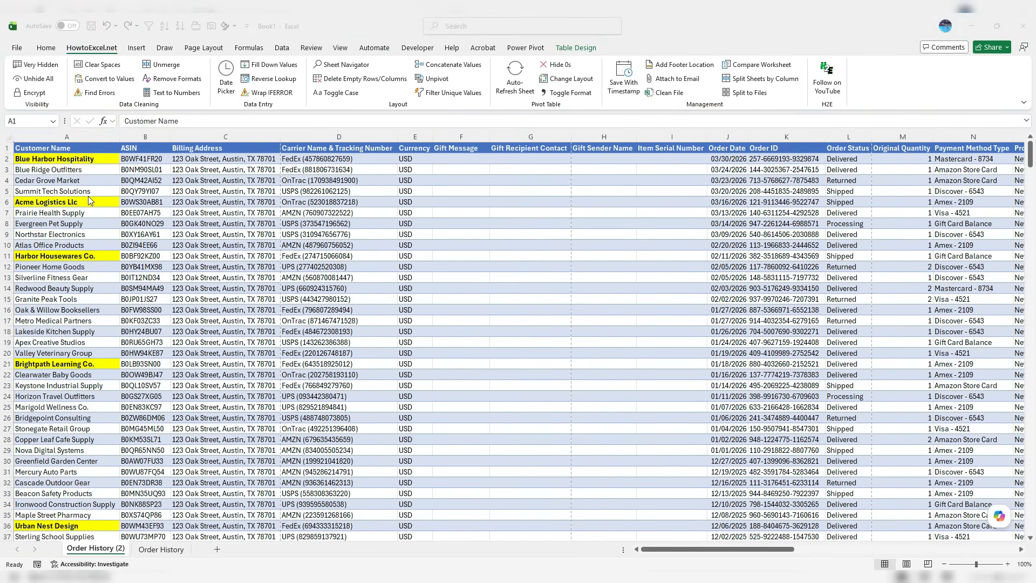
click(161, 550)
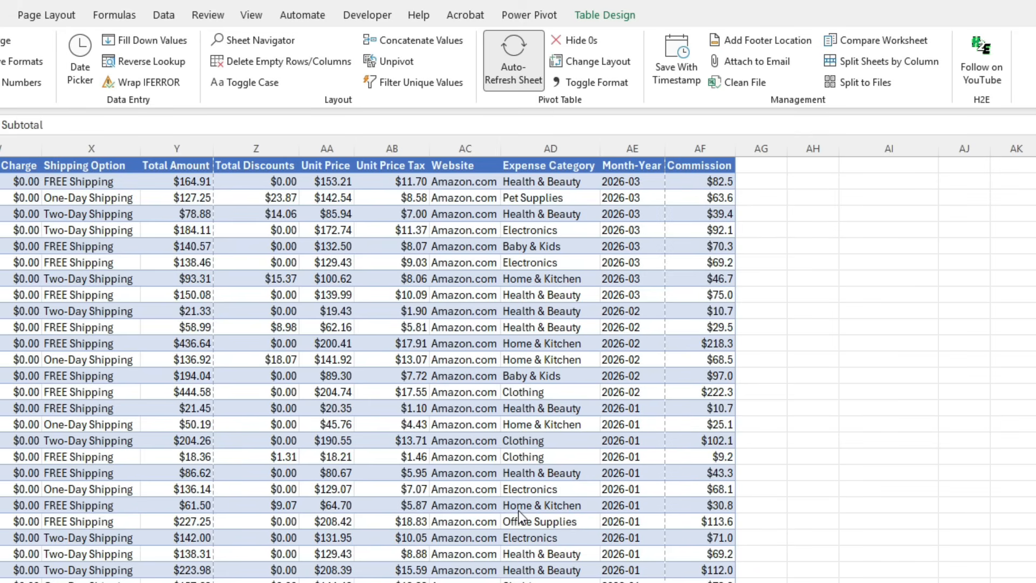
Split the Order History data into separate sheets by the Expense Category column.
click(552, 183)
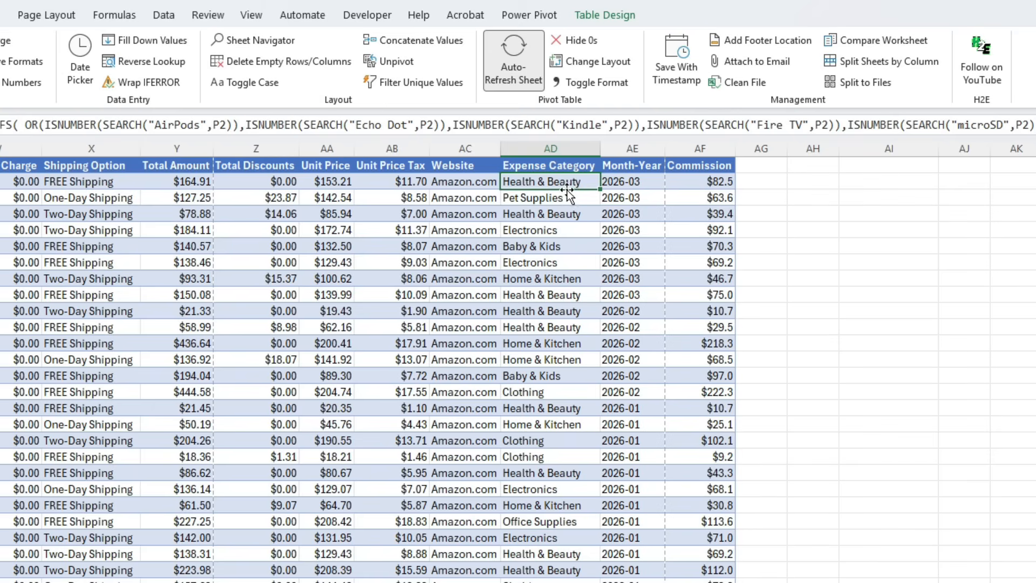
click(888, 63)
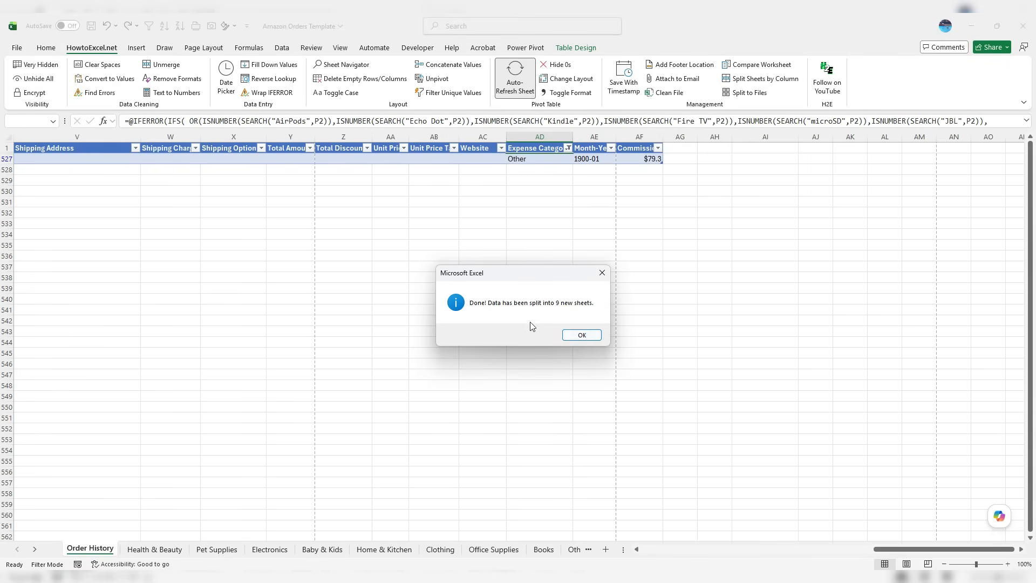
click(581, 336)
Examine the split Health & Beauty, Pet Supplies and Electronics sheets, including the far columns of Electronics.
click(155, 549)
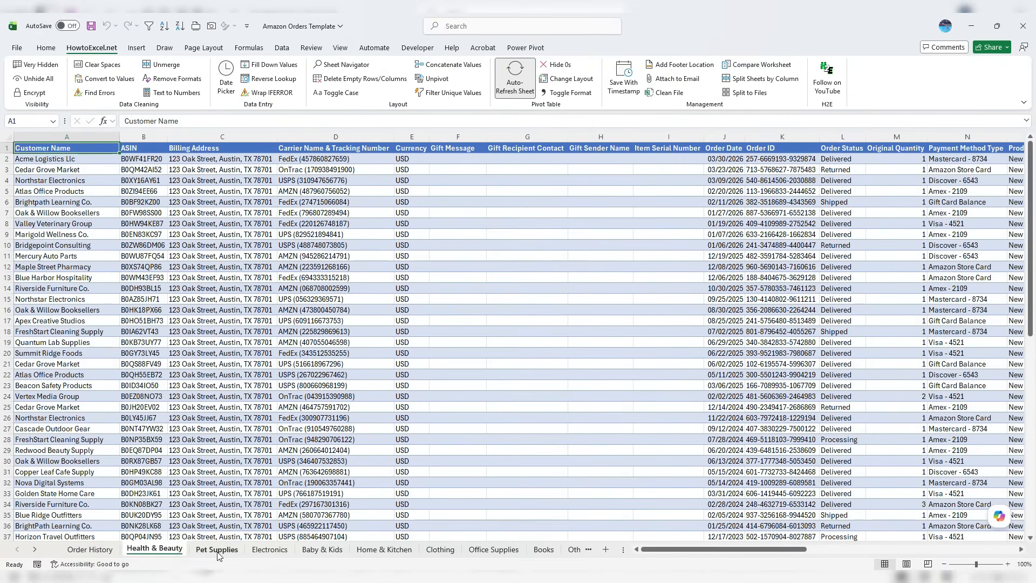
click(217, 549)
click(270, 550)
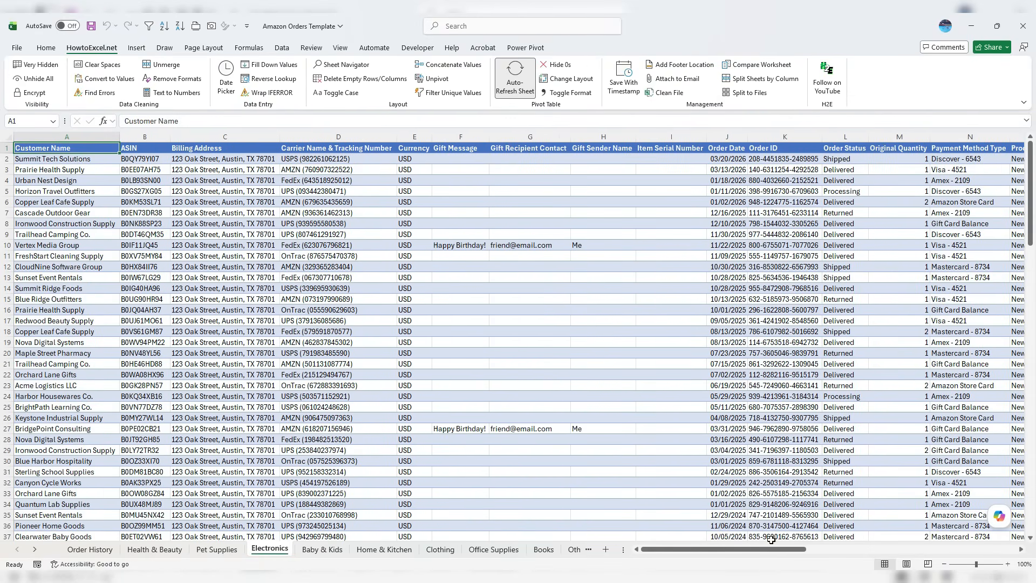
drag(772, 550, 983, 550)
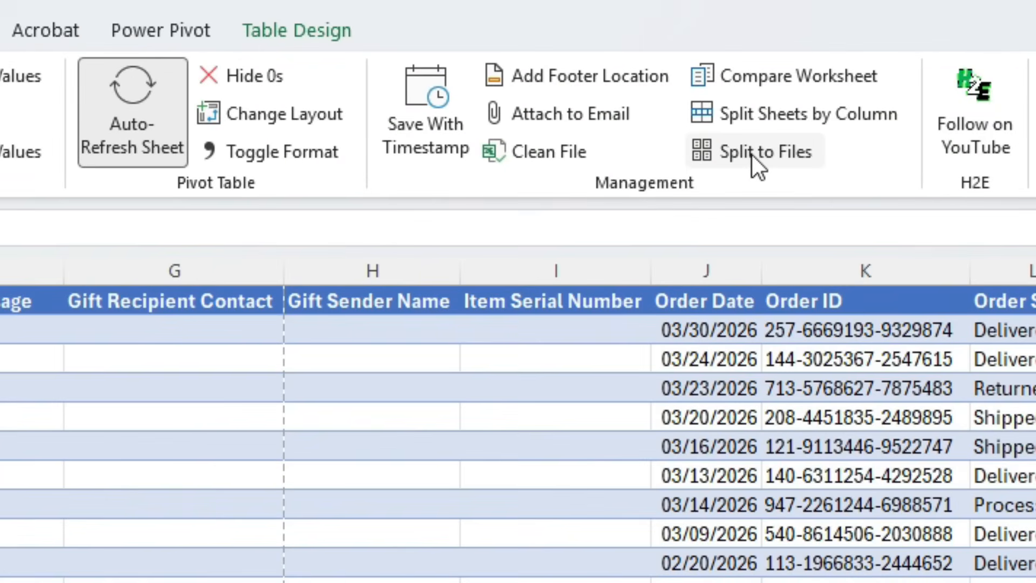
Run Split to Files on the workbook from the Order History sheet.
click(752, 154)
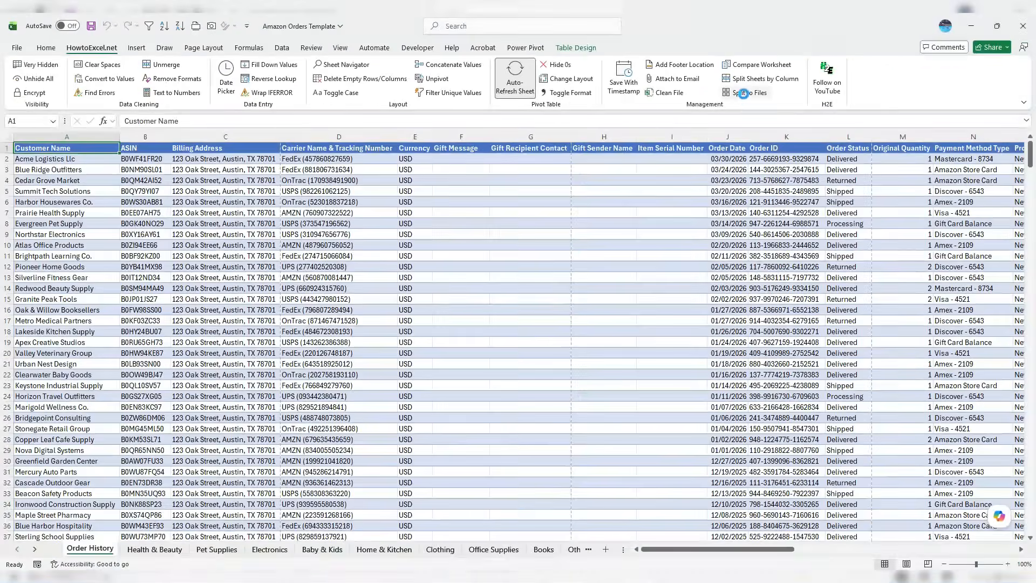